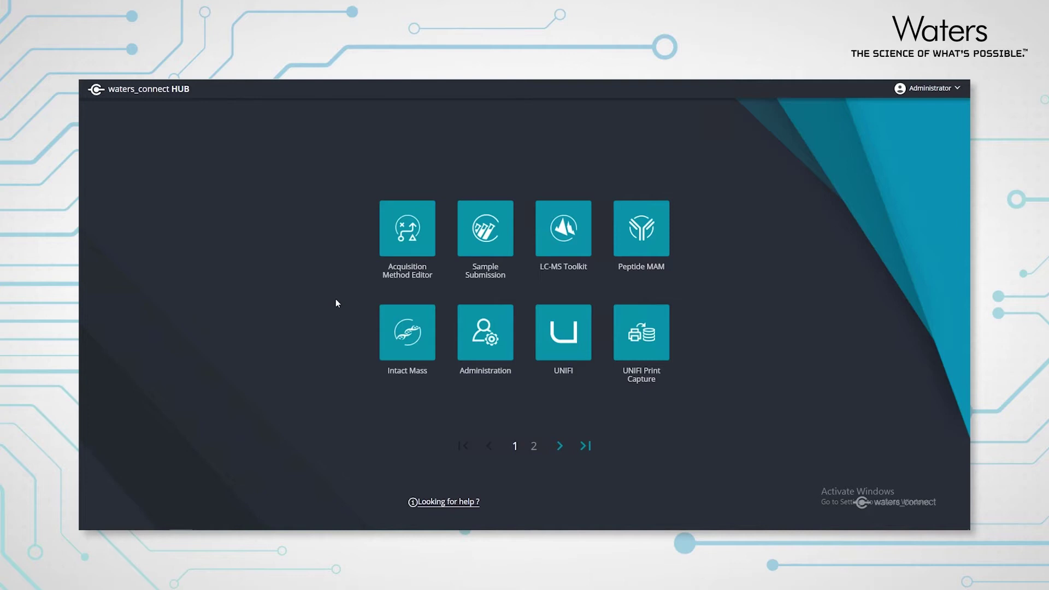
Start a Process data analysis named demo_video, saved in the Intact_Mass_app_video folder.
click(411, 316)
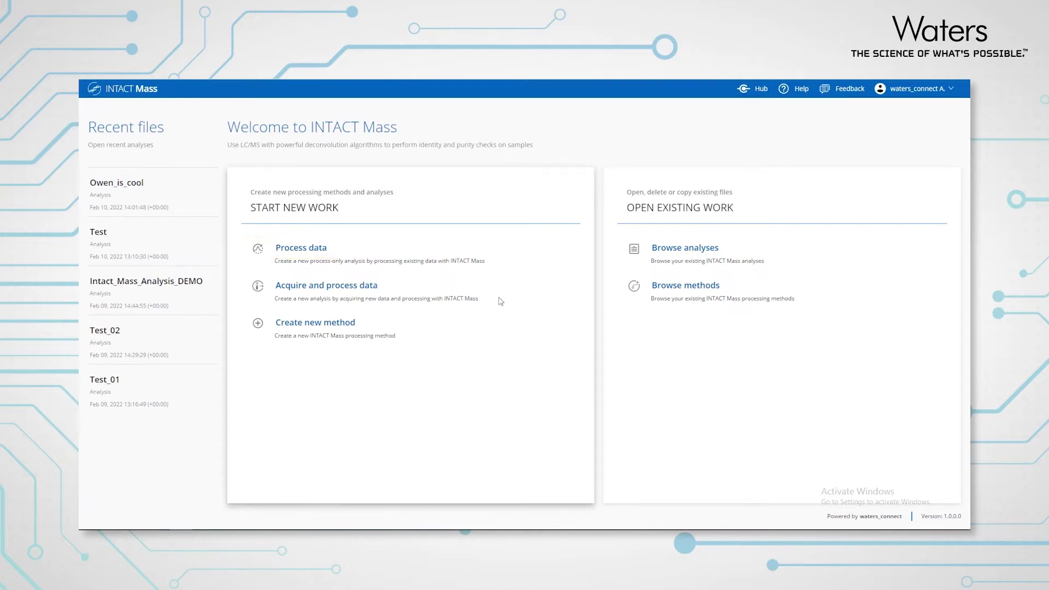
click(326, 251)
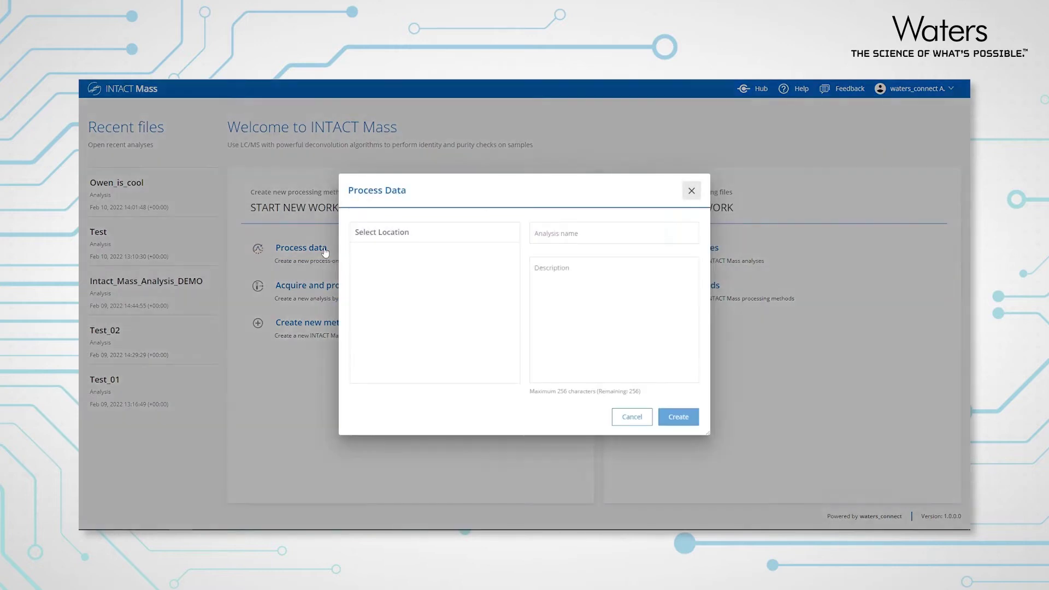
click(541, 242)
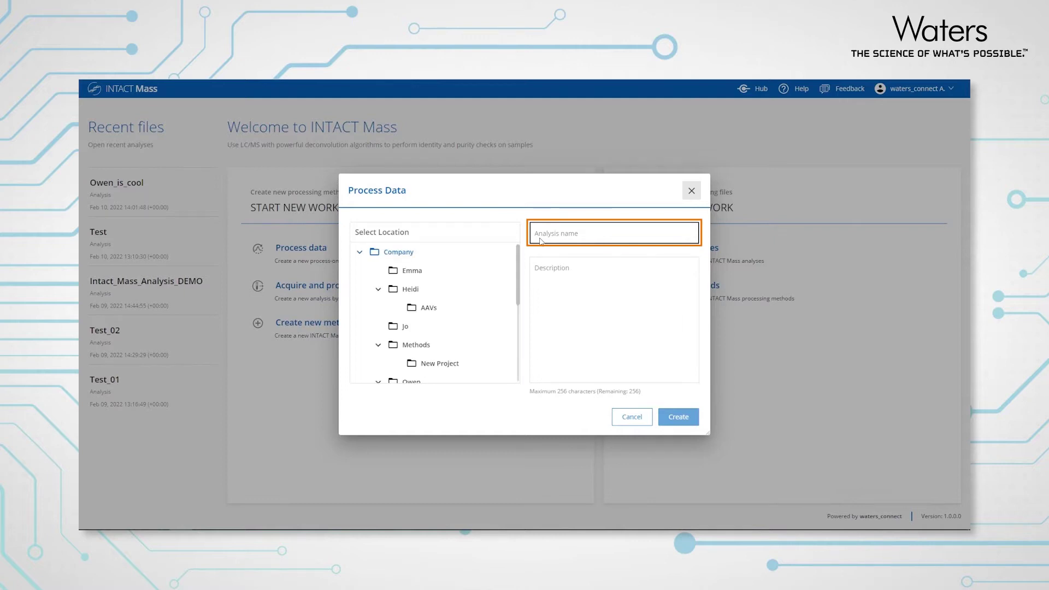
text(demo_video)
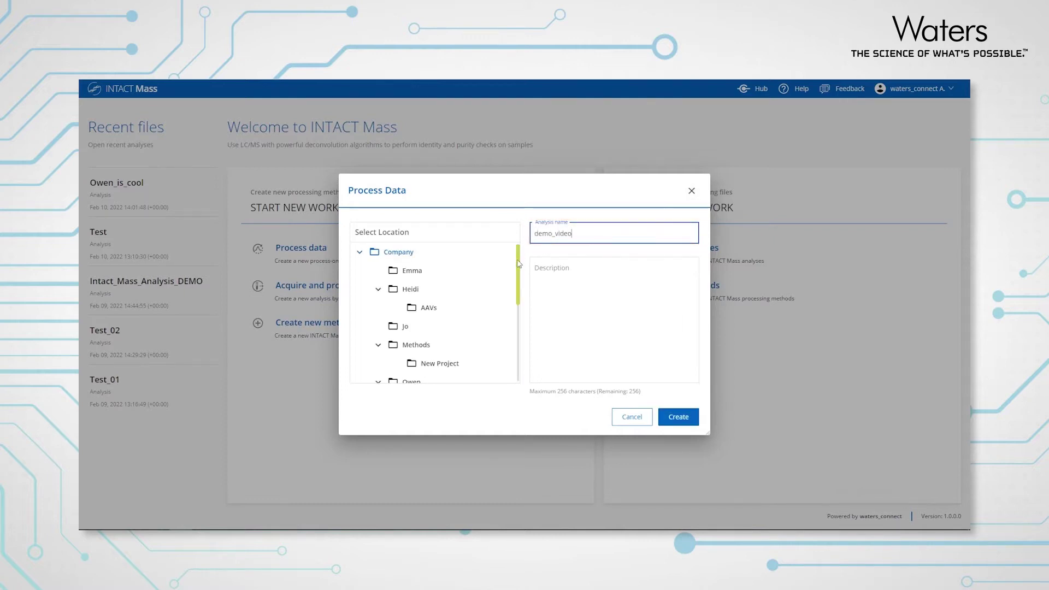
scroll(519, 264, down, 3)
click(476, 314)
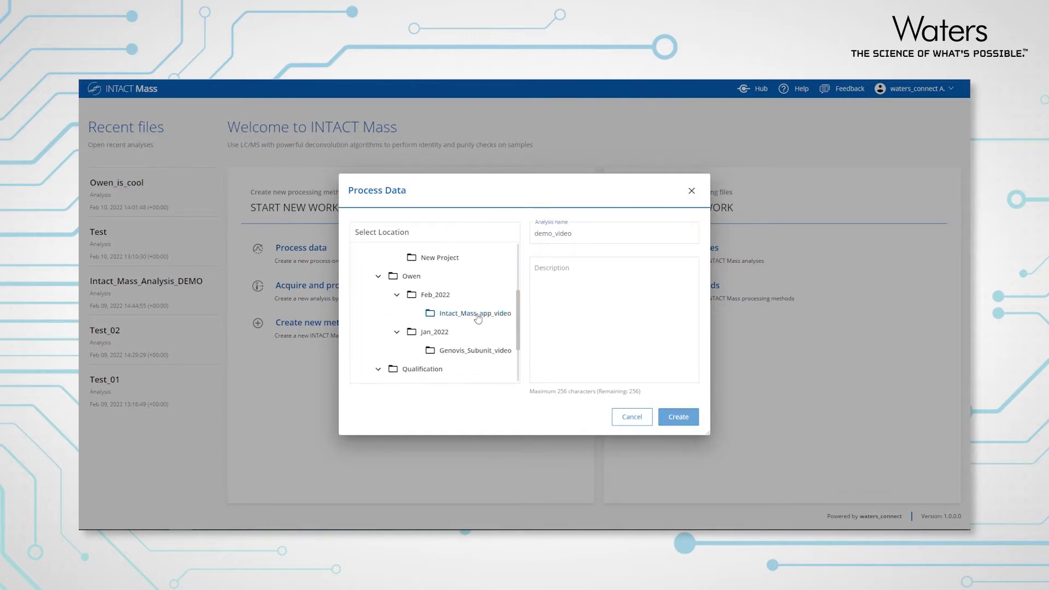
click(679, 417)
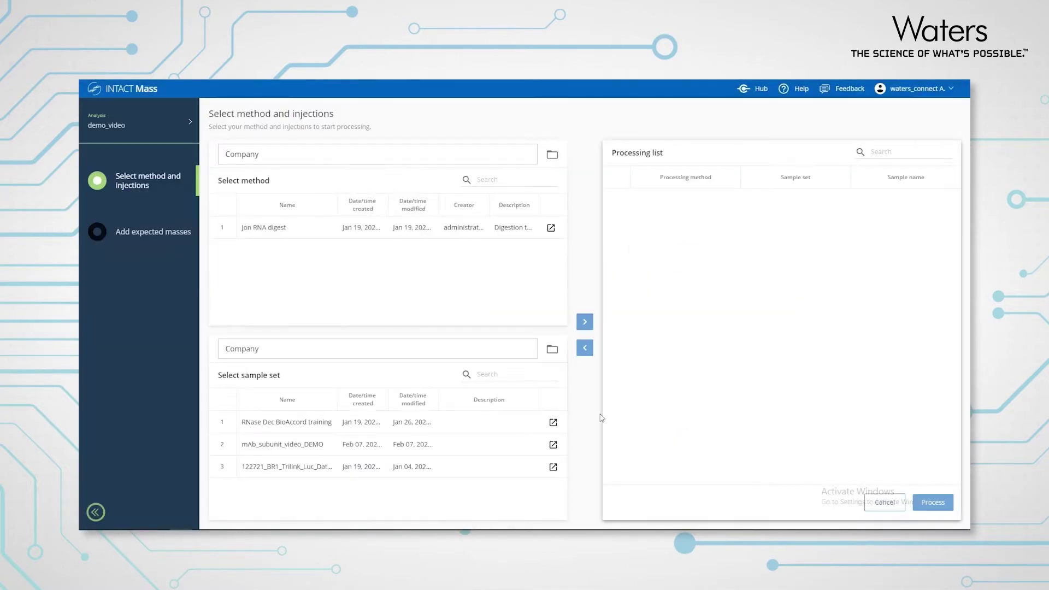
Set the sample-set location to Genovis_Subunit_video and the method location to Intact_Mass_app_video.
click(551, 350)
scroll(509, 350, down, 2)
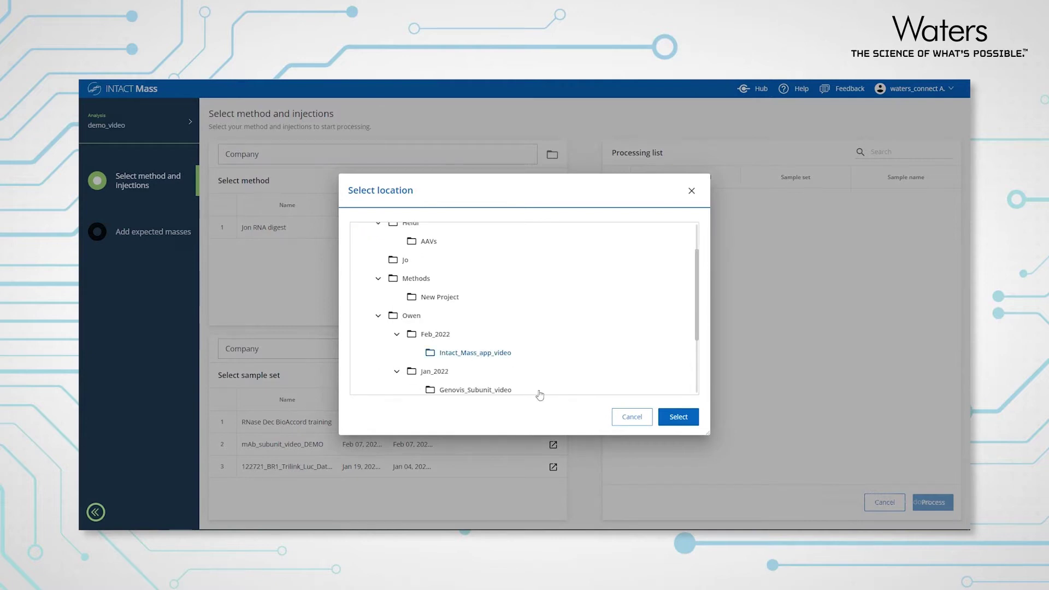
click(501, 390)
click(672, 418)
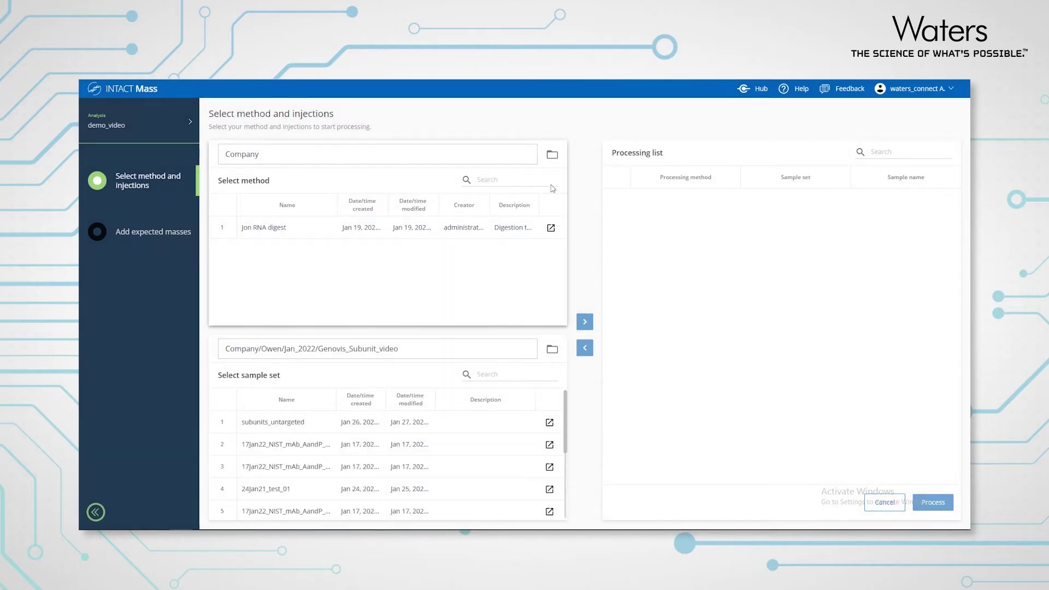
click(552, 155)
scroll(420, 321, down, 1)
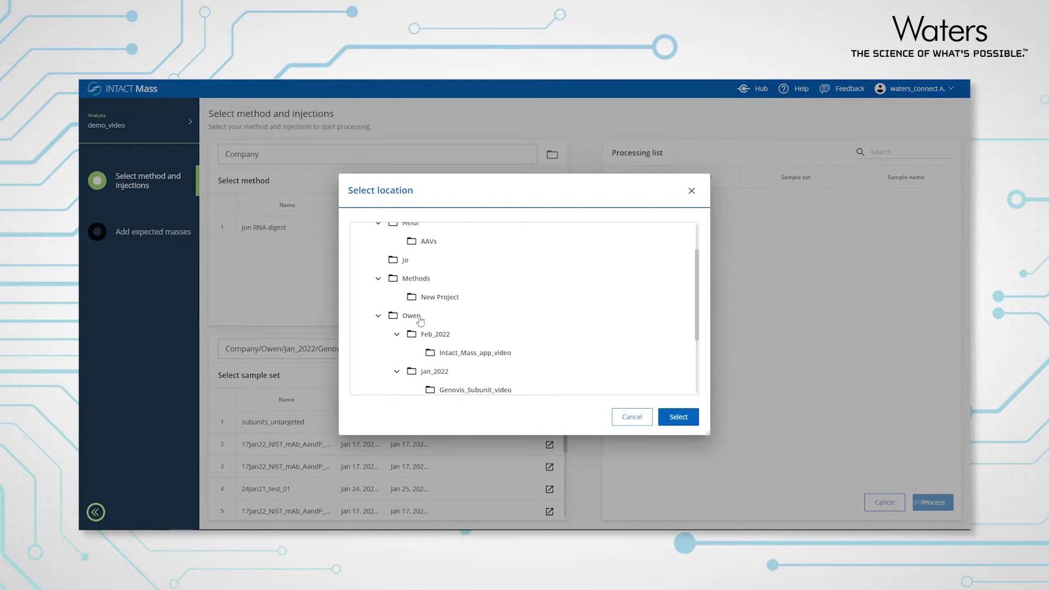
click(446, 354)
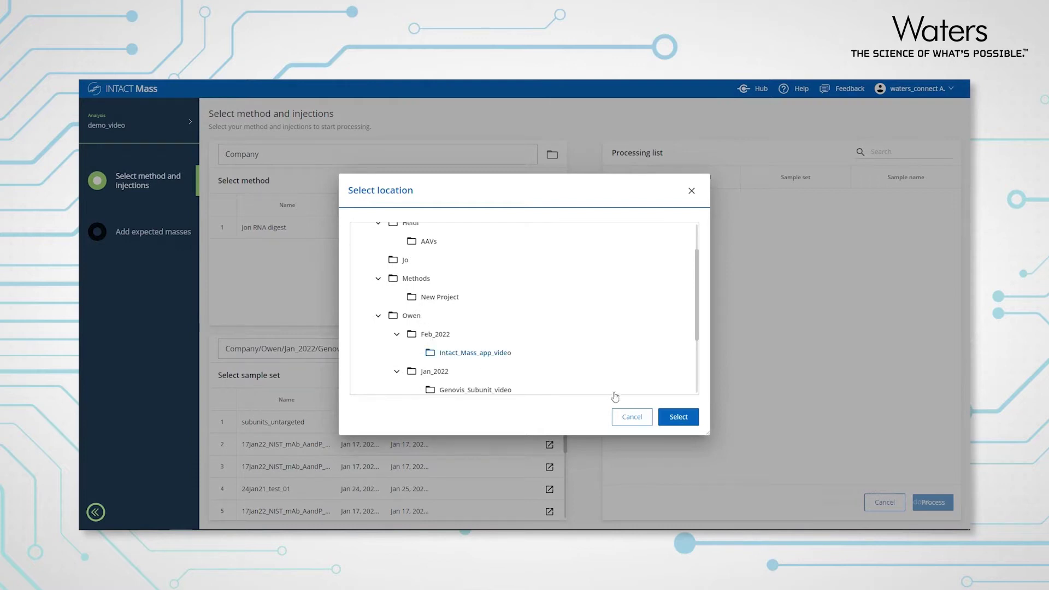
click(678, 417)
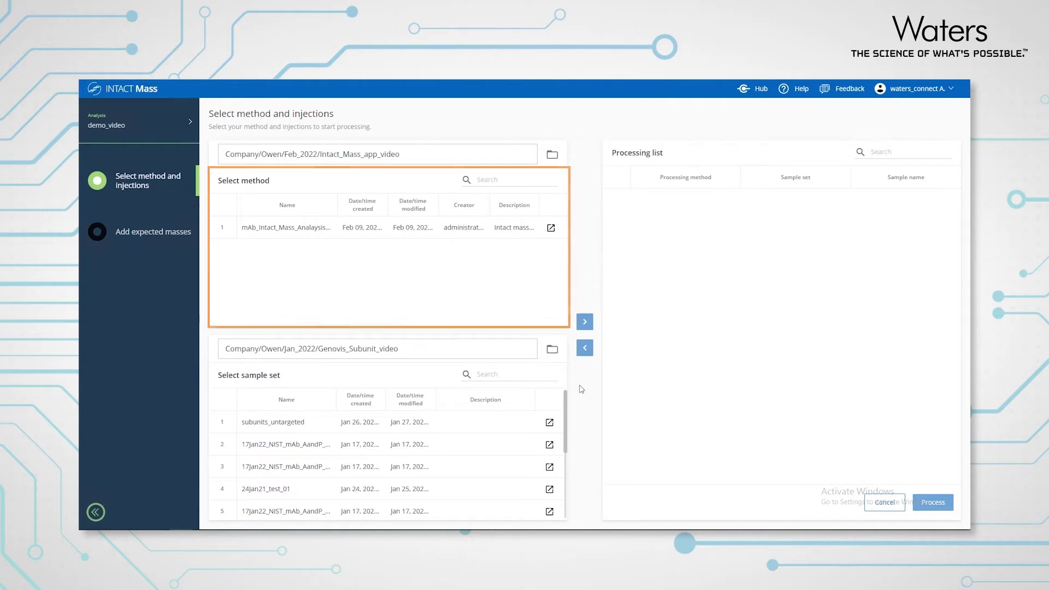
Sort sample sets newest first and add mAb_Intact_Mass_Analaysis_01 with subunits_sample_list to the processing list.
click(370, 401)
click(370, 401)
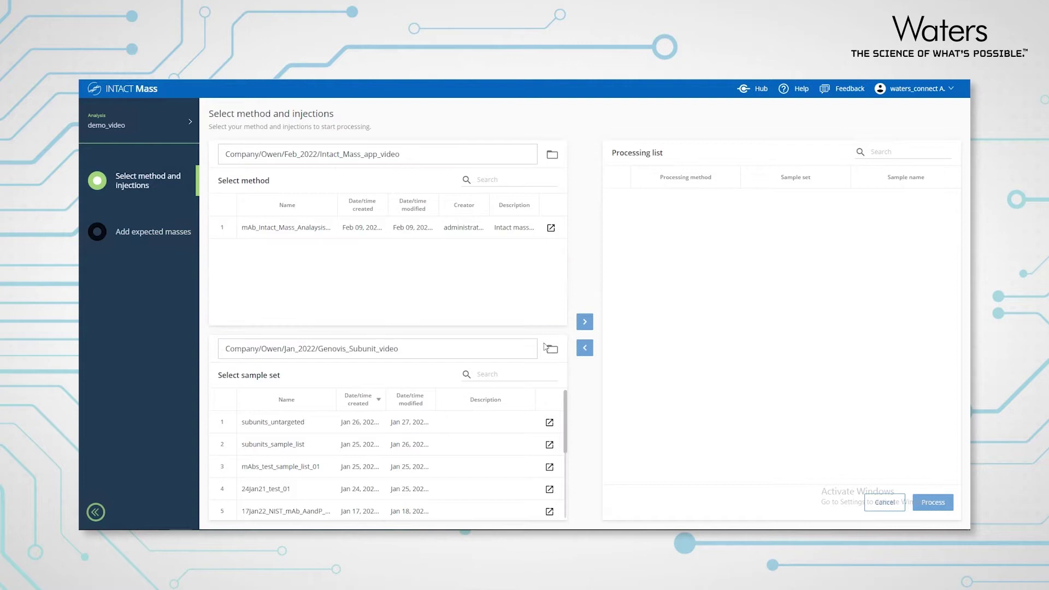
click(470, 228)
mouse_move(566, 418)
mouse_down()
mouse_move(566, 484)
mouse_move(565, 418)
mouse_up()
click(481, 449)
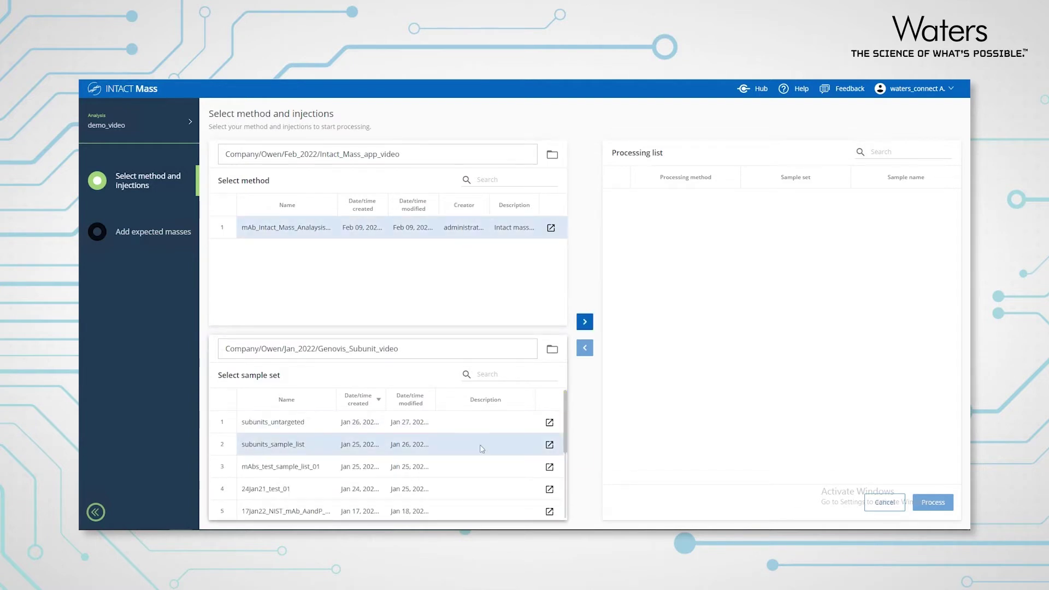
click(549, 444)
scroll(437, 477, down, 5)
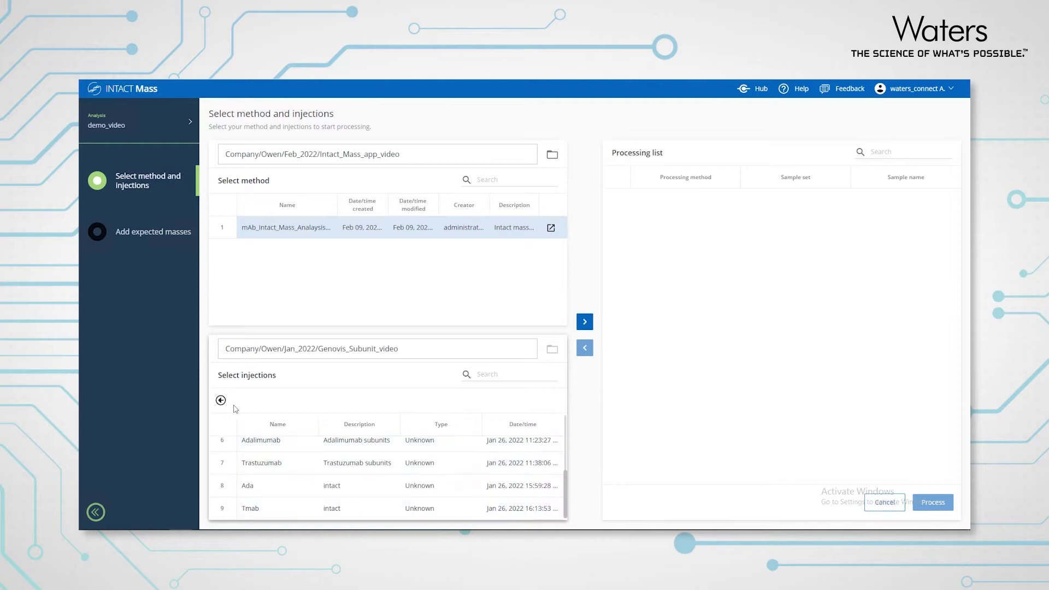
click(220, 400)
click(585, 321)
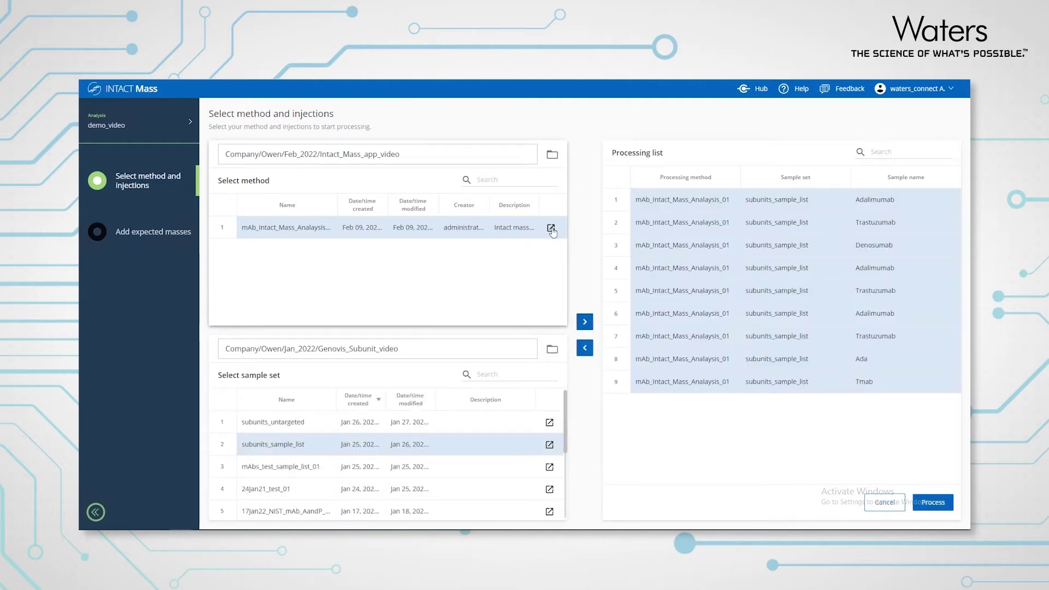
Review mAb_Intact_Mass_Analaysis_01's peak deconvolution parameters with Advanced settings shown, then its modifiers.
click(552, 229)
mouse_move(420, 250)
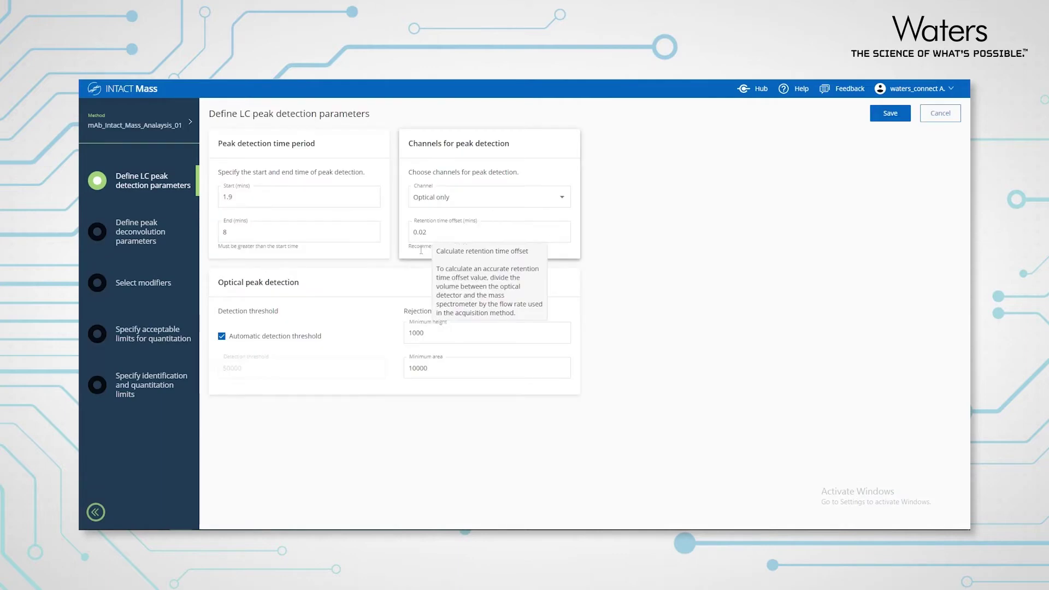
click(160, 241)
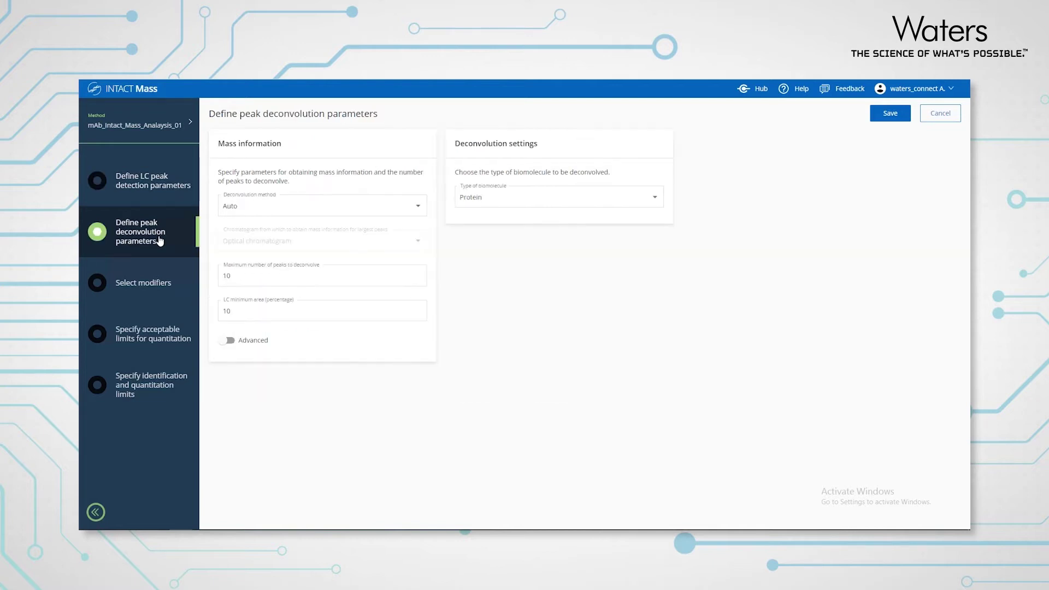
click(225, 341)
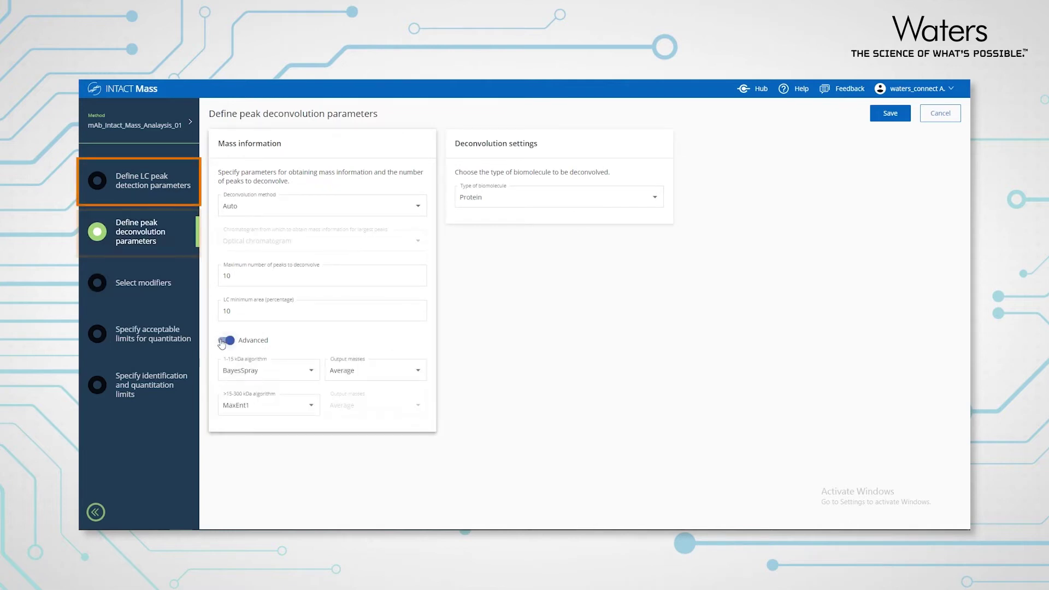
click(150, 289)
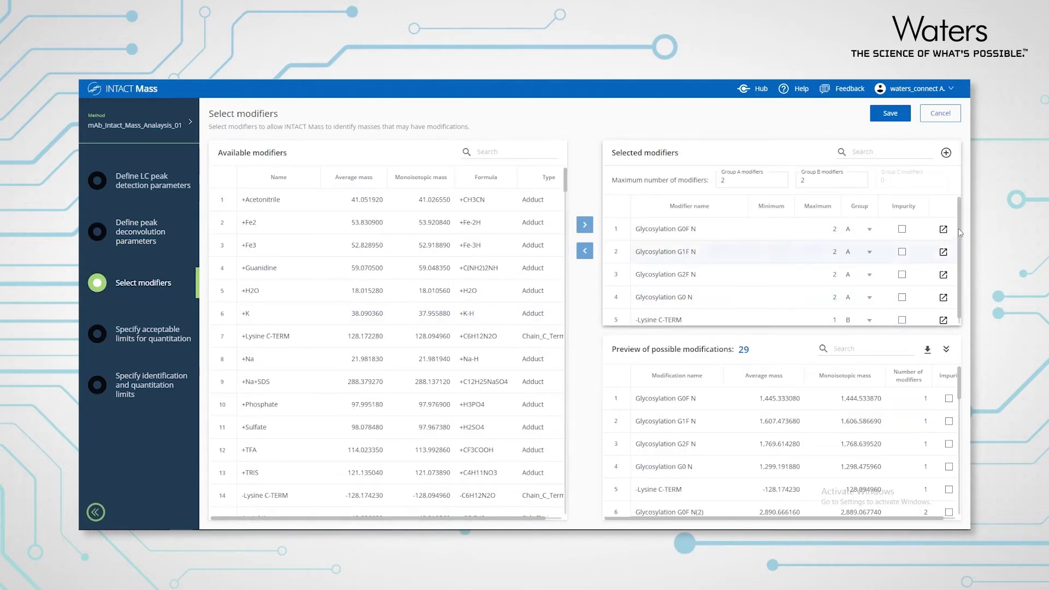
Browse the Available modifiers table, then show the purity limits: Pass 65%, Warning 40%.
scroll(960, 242, down, 1)
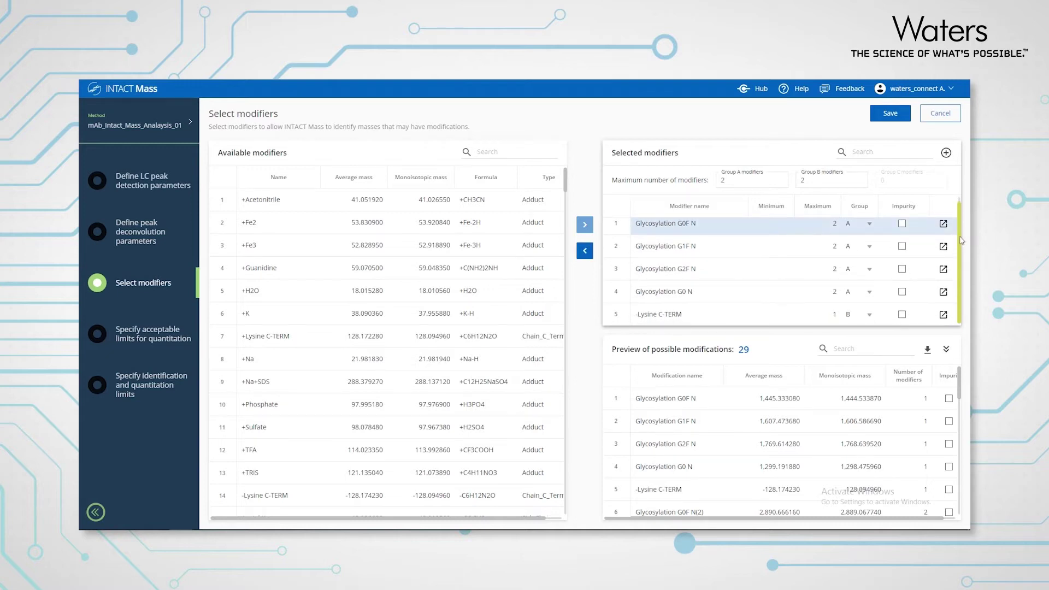
scroll(962, 236, up, 1)
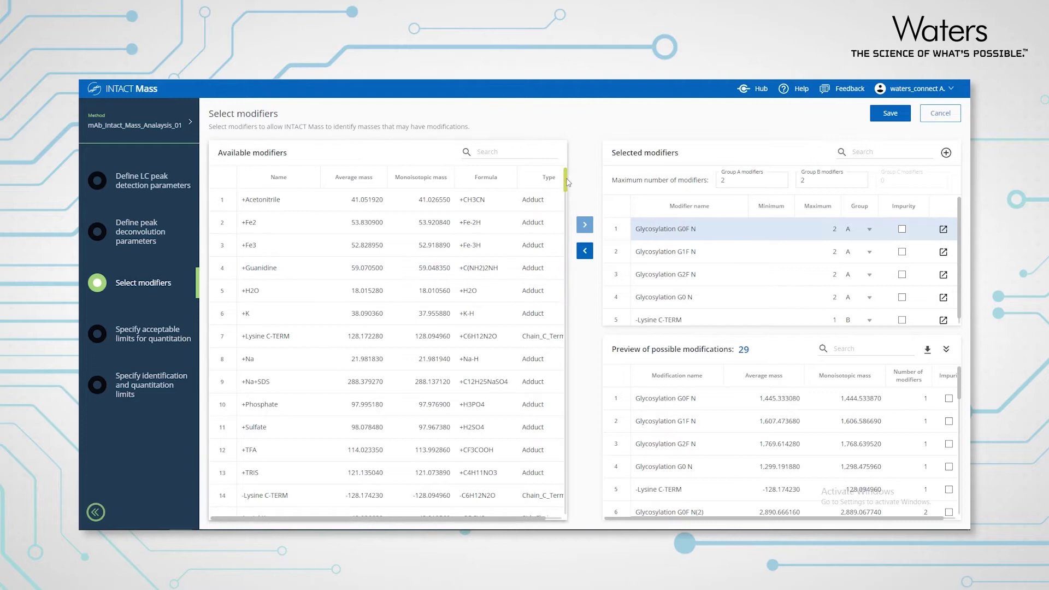
drag(567, 183, 575, 359)
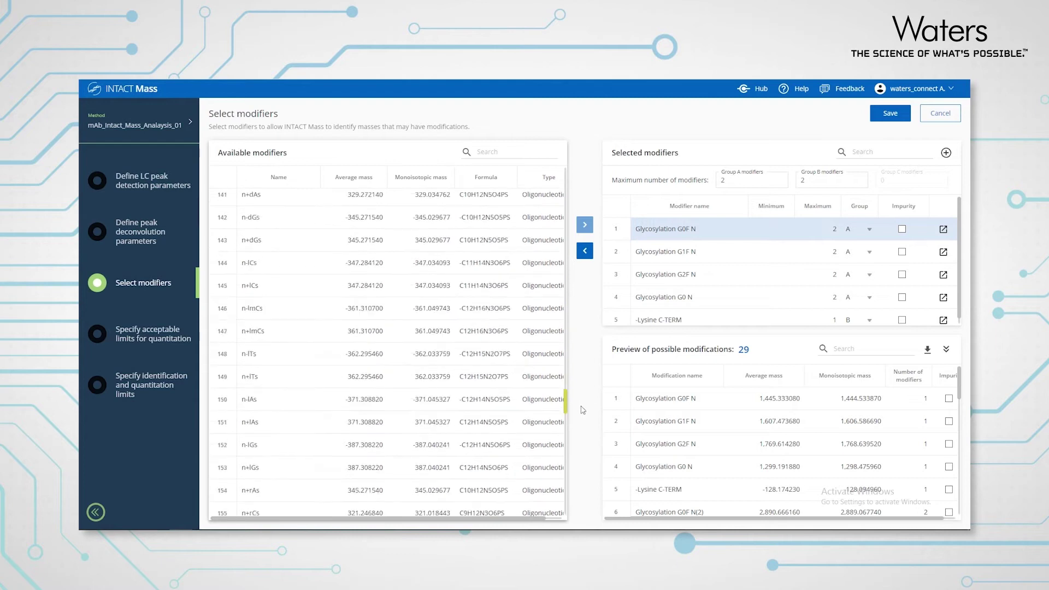
drag(583, 410, 574, 182)
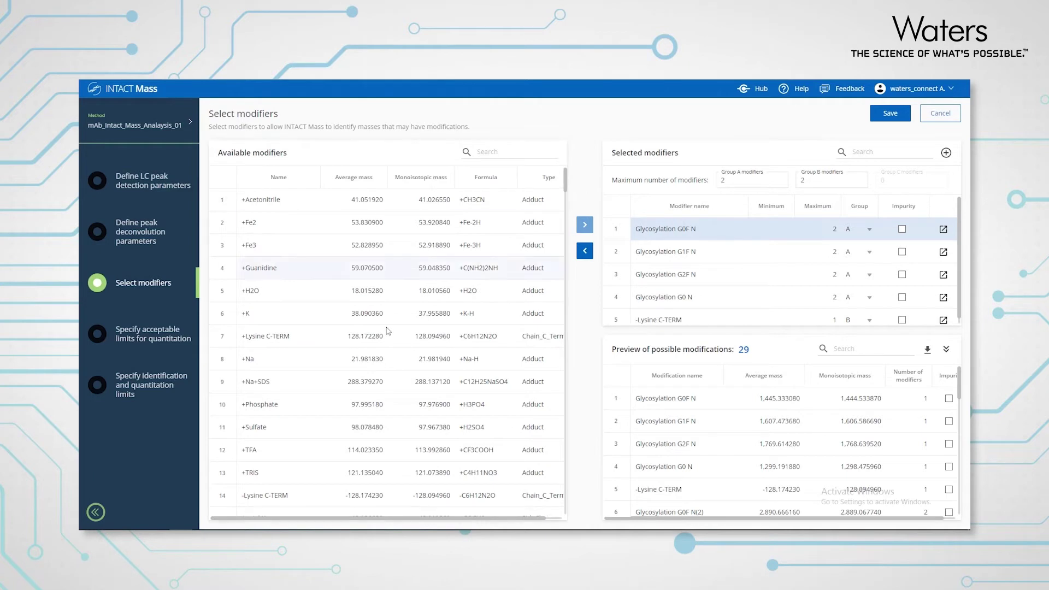
click(173, 339)
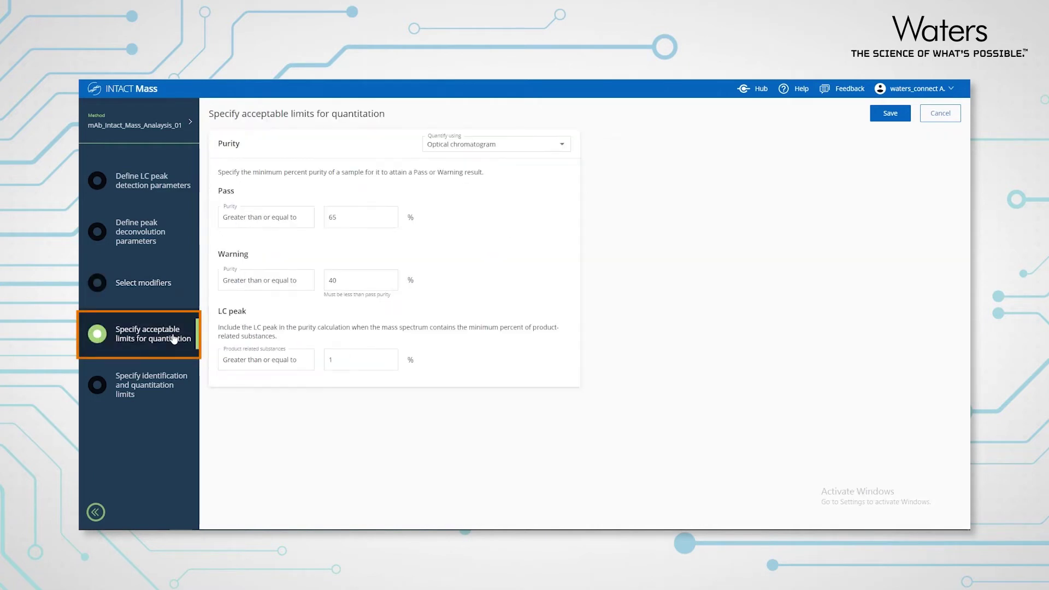
Display the method's identification and quantitation limits.
click(162, 376)
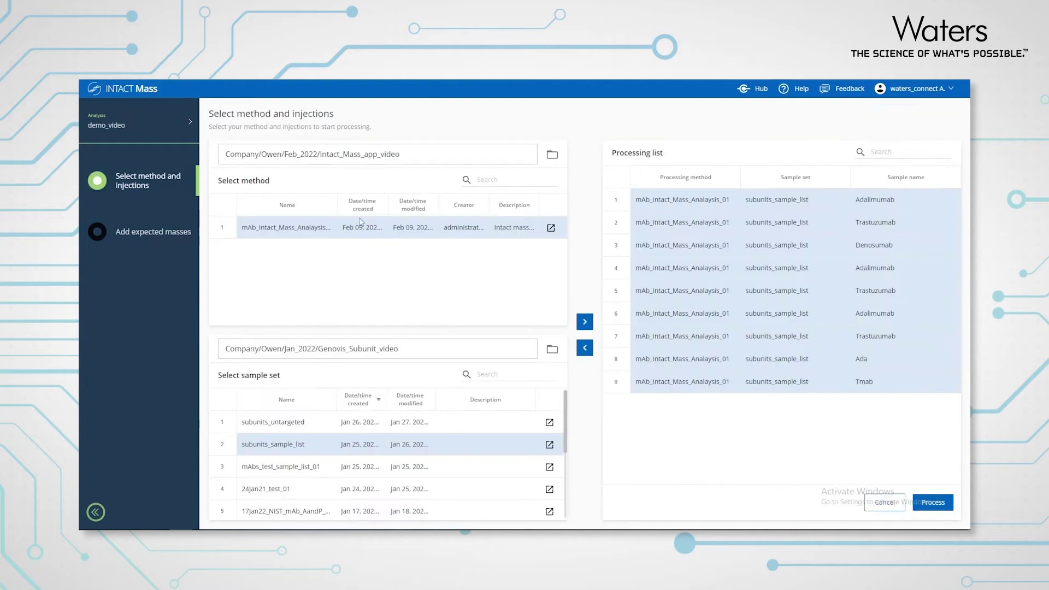
Delete the expected mass value from each sample row in the Add expected masses step.
click(166, 241)
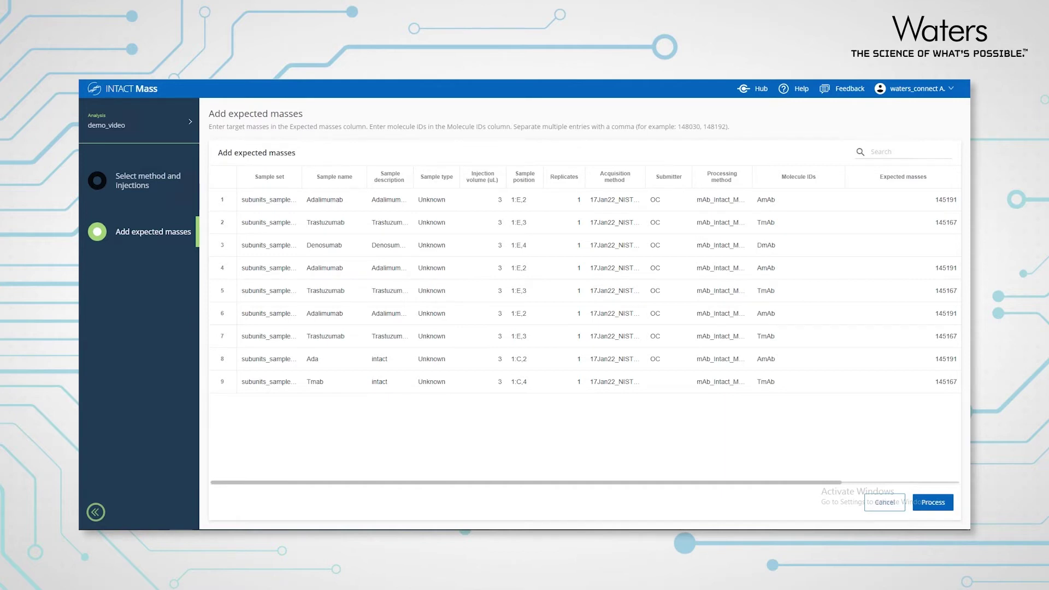
double_click(938, 203)
key(Delete)
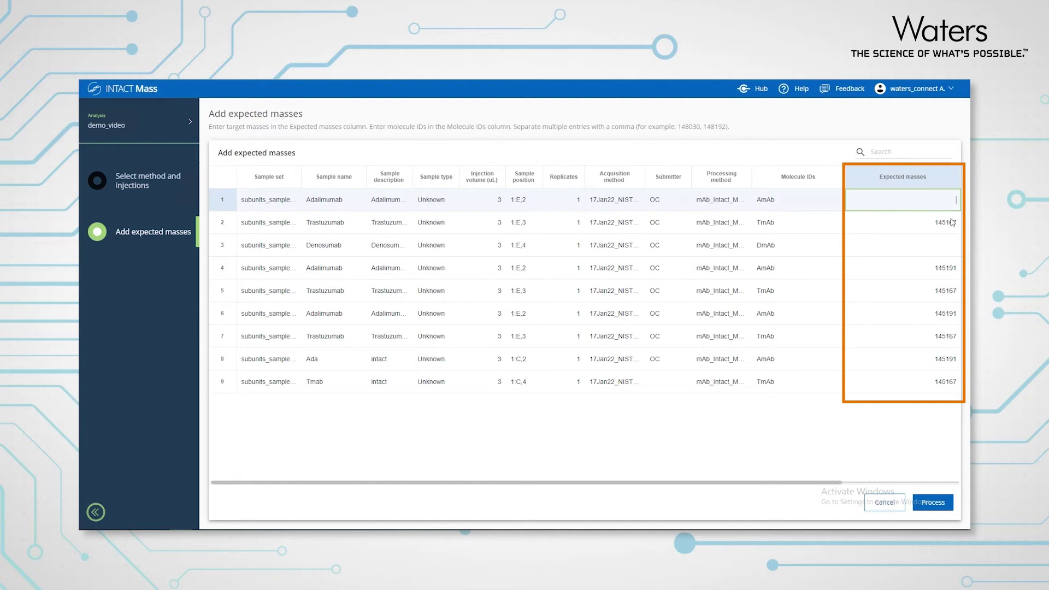
double_click(946, 224)
key(Delete)
double_click(951, 270)
key(Delete)
double_click(951, 294)
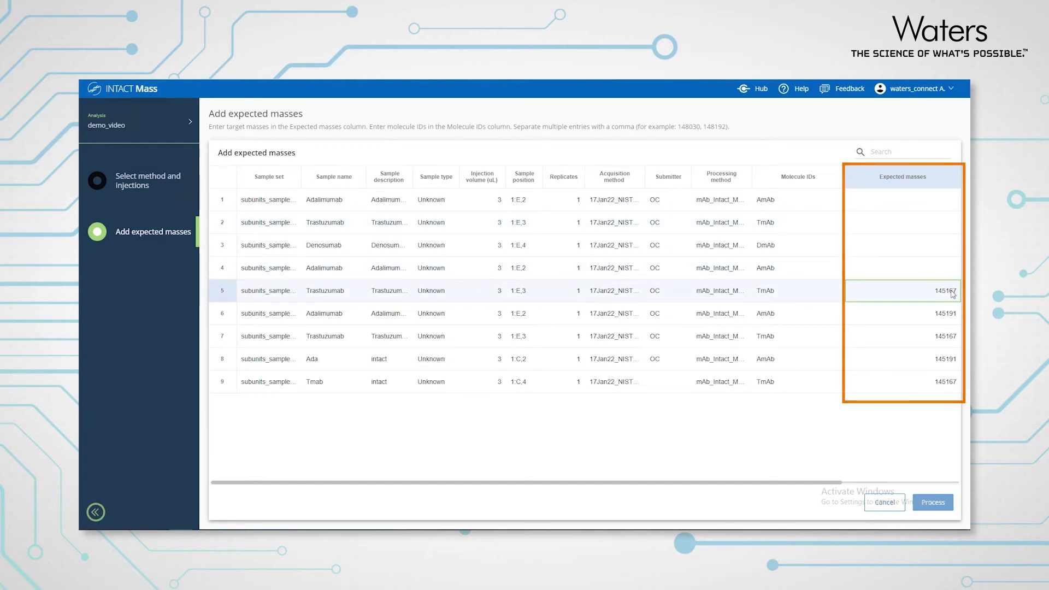
key(Delete)
double_click(951, 316)
key(Delete)
double_click(951, 336)
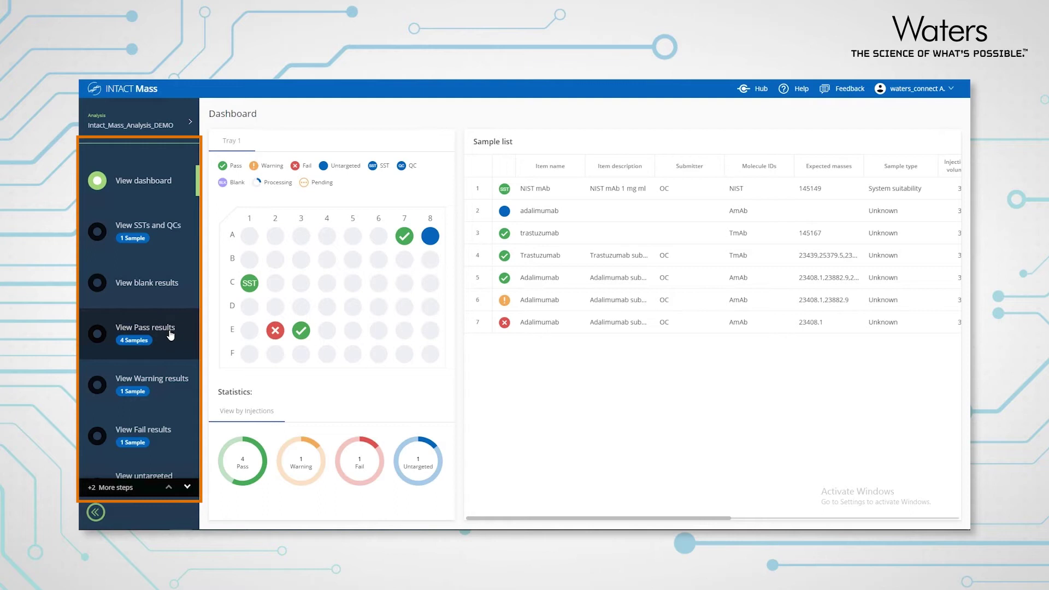
Open the trastuzumab sample in row 3 of the dashboard's sample list.
click(188, 487)
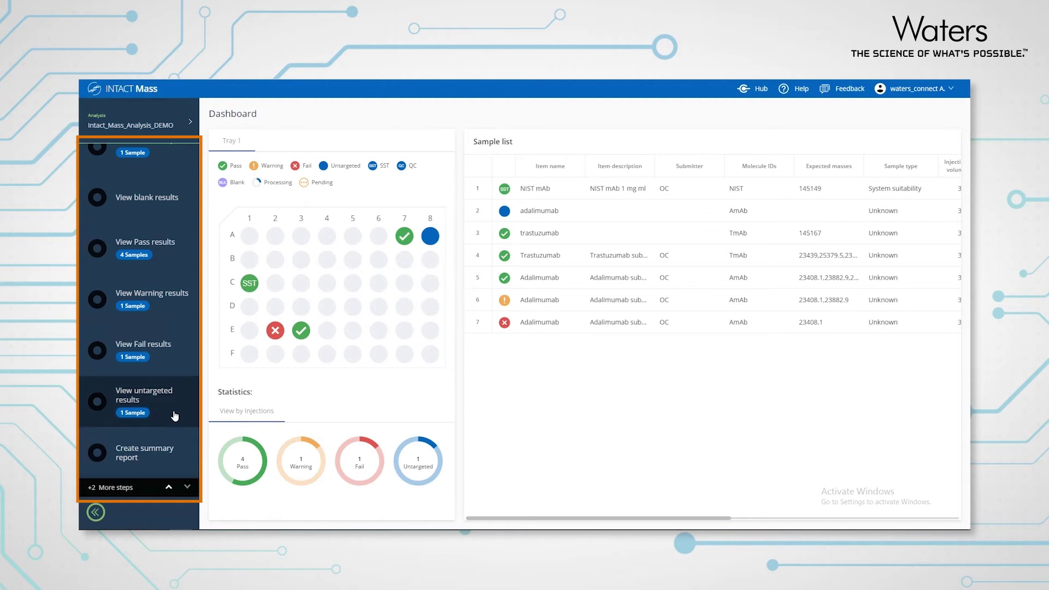
click(168, 487)
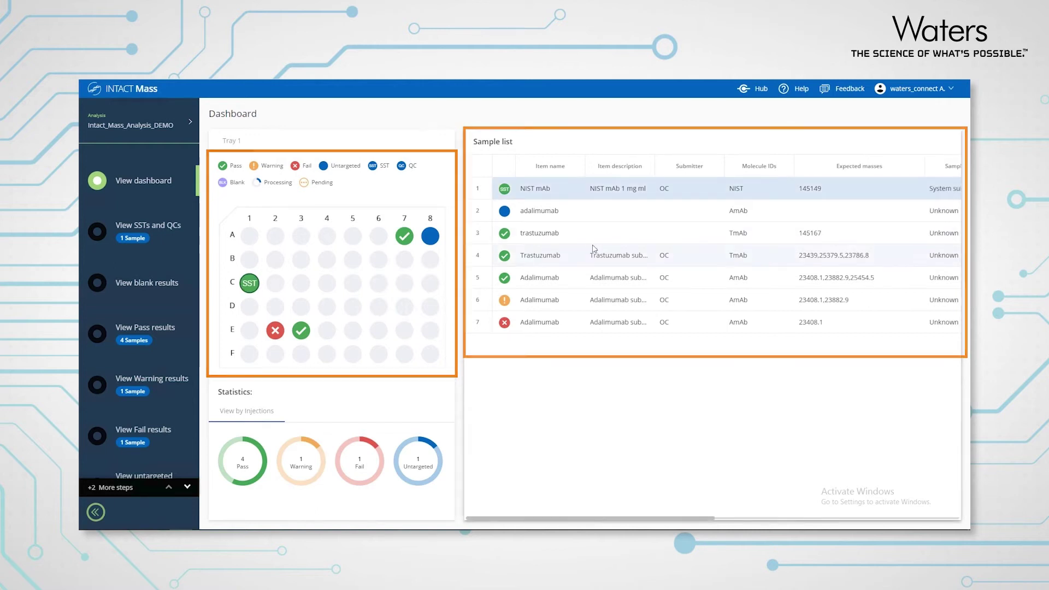
click(658, 238)
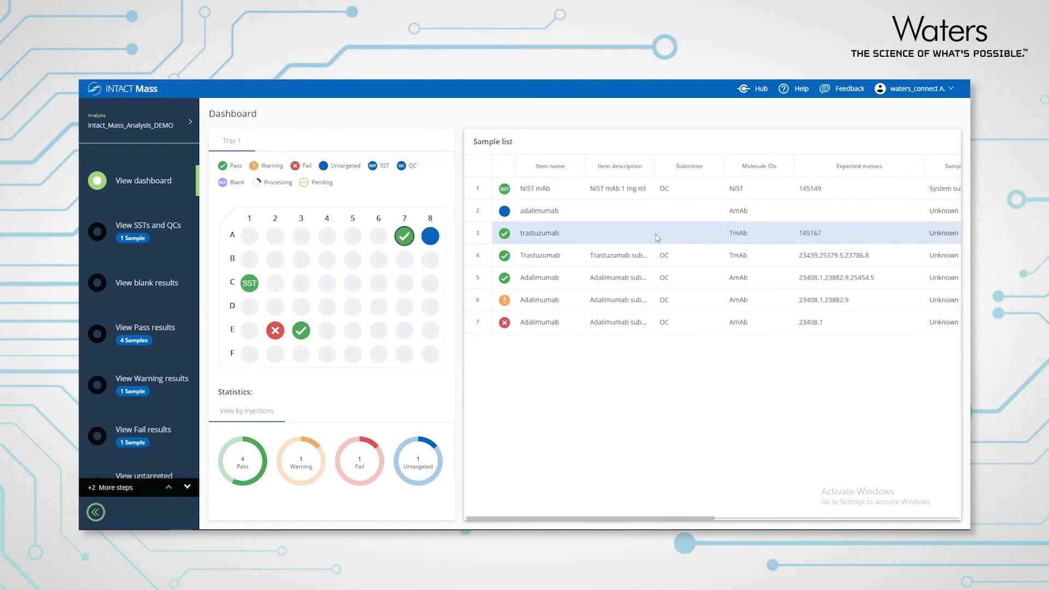
double_click(658, 238)
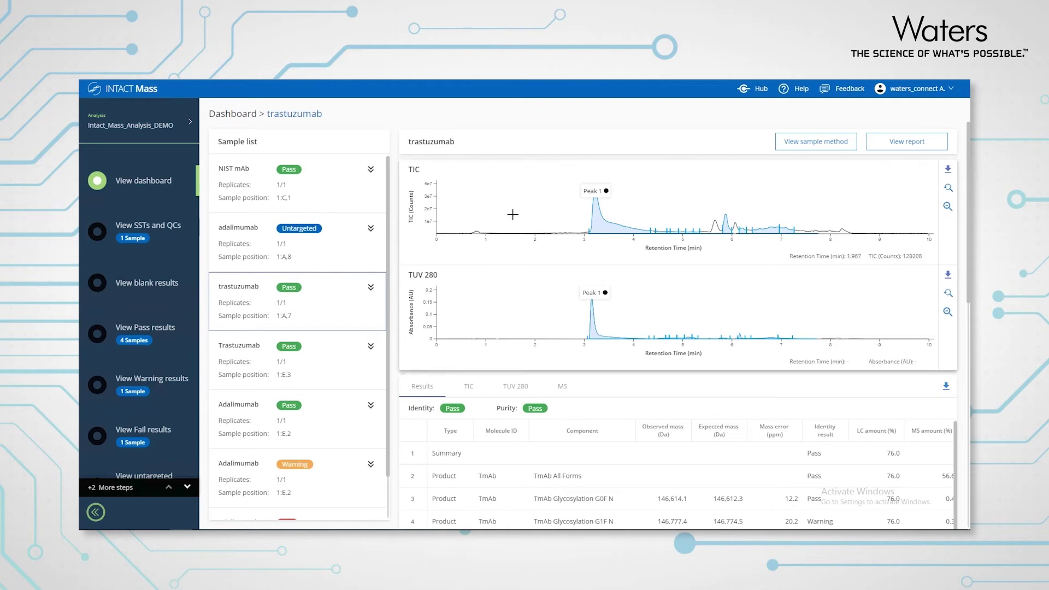
Zoom trastuzumab's TIC on Peak 1 and scroll down to its mass results table.
drag(513, 215, 696, 212)
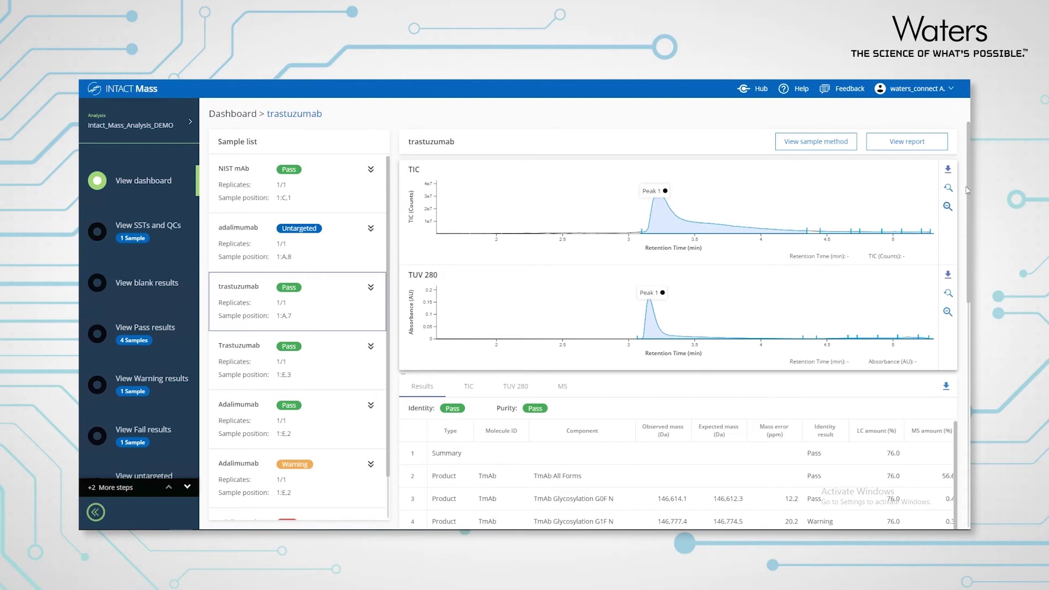
drag(968, 186, 968, 294)
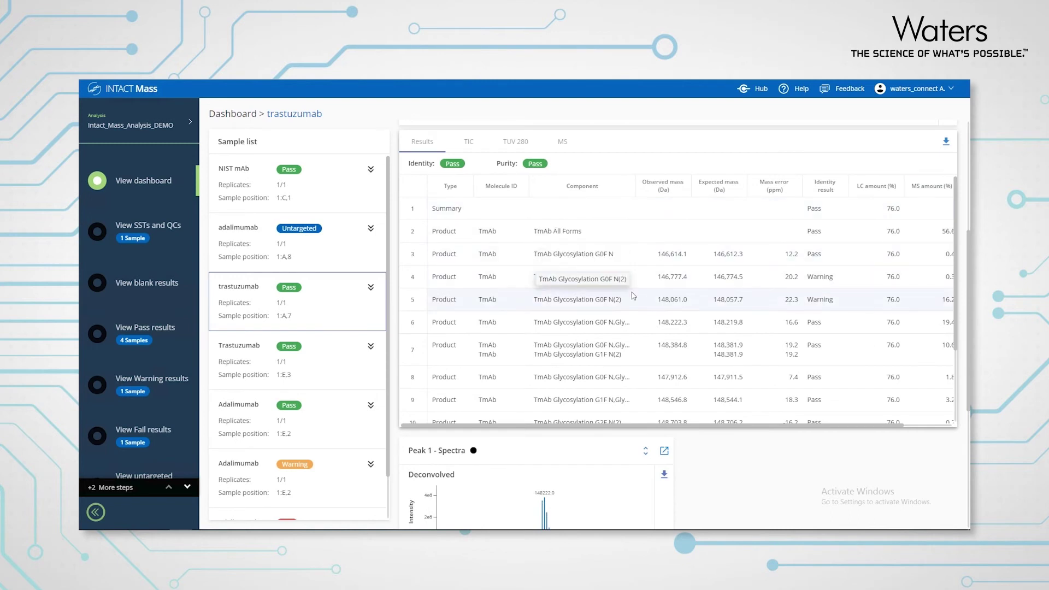
Widen the Component column, then zoom Peak 1's deconvolved spectrum and raw spectrum to m/z 2660–2820.
drag(636, 190, 709, 192)
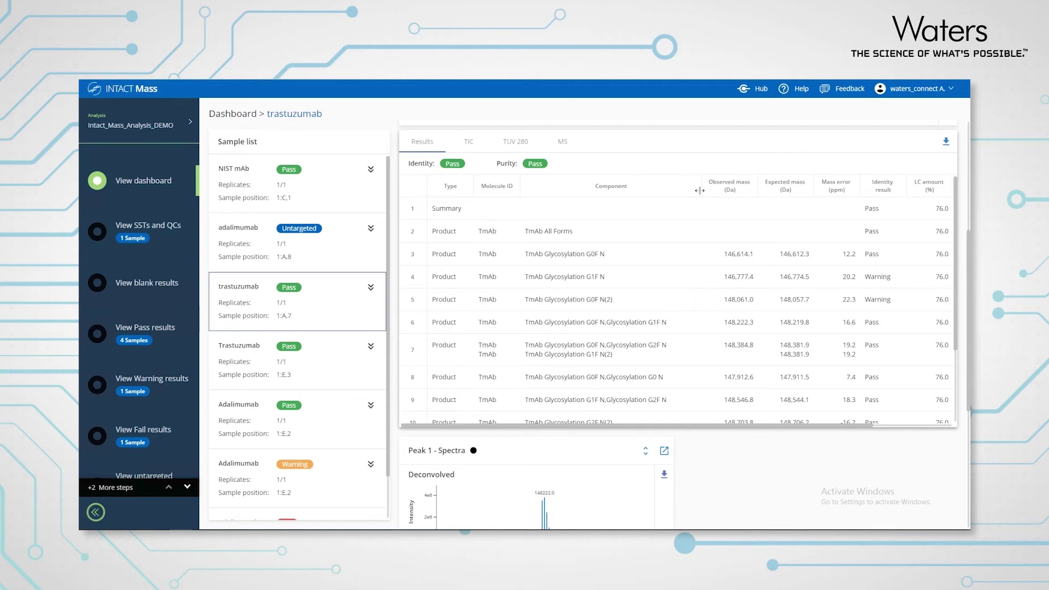
drag(754, 190, 707, 192)
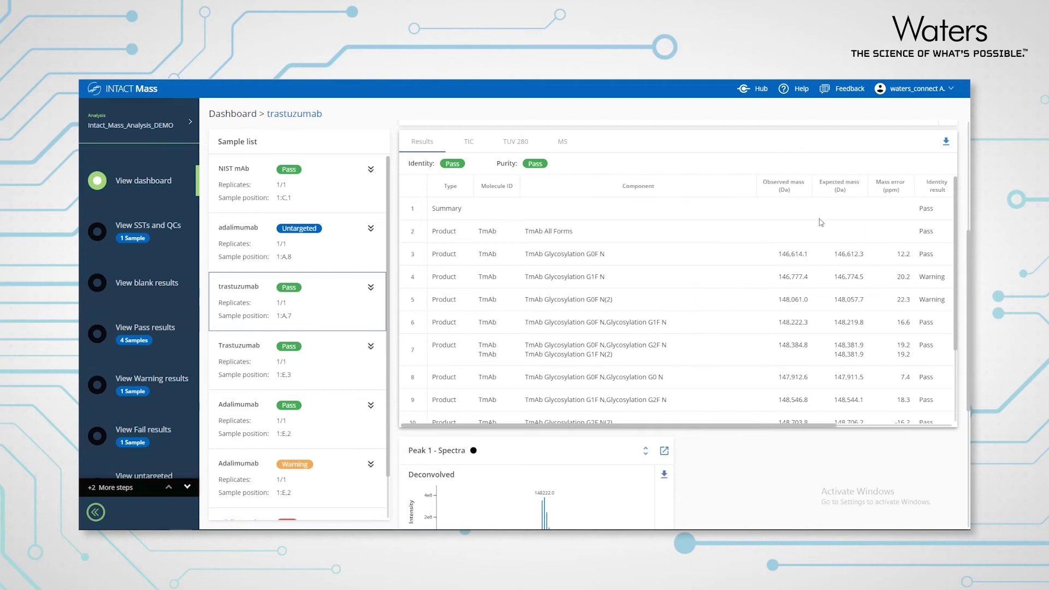
drag(968, 252, 967, 379)
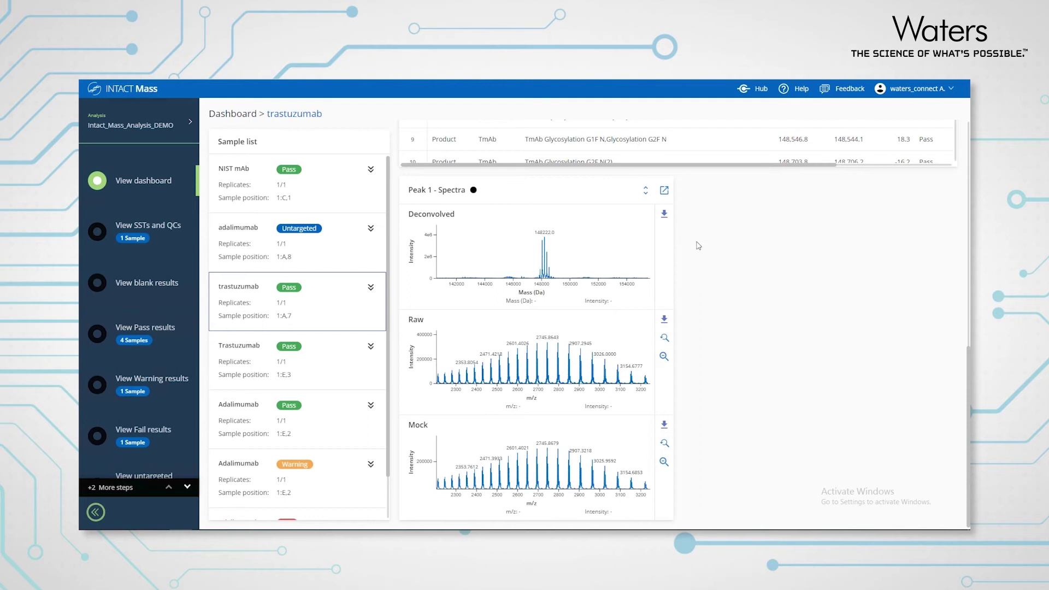
drag(520, 252, 576, 254)
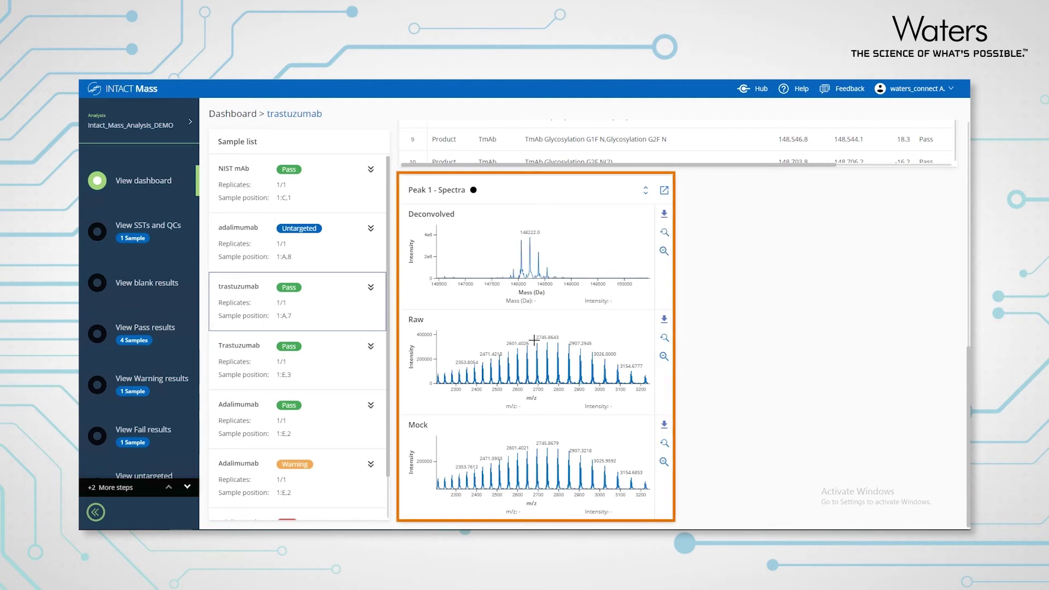
drag(531, 352, 564, 356)
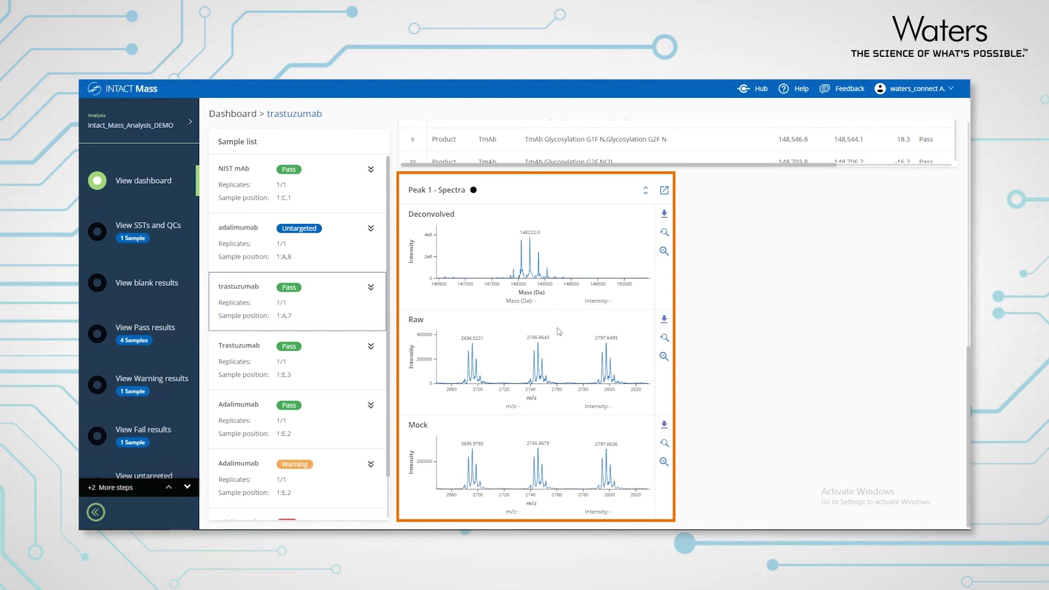
View the passing Adalimumab results with its TIC zoomed on three peaks, then select row 5 on the dashboard.
click(319, 406)
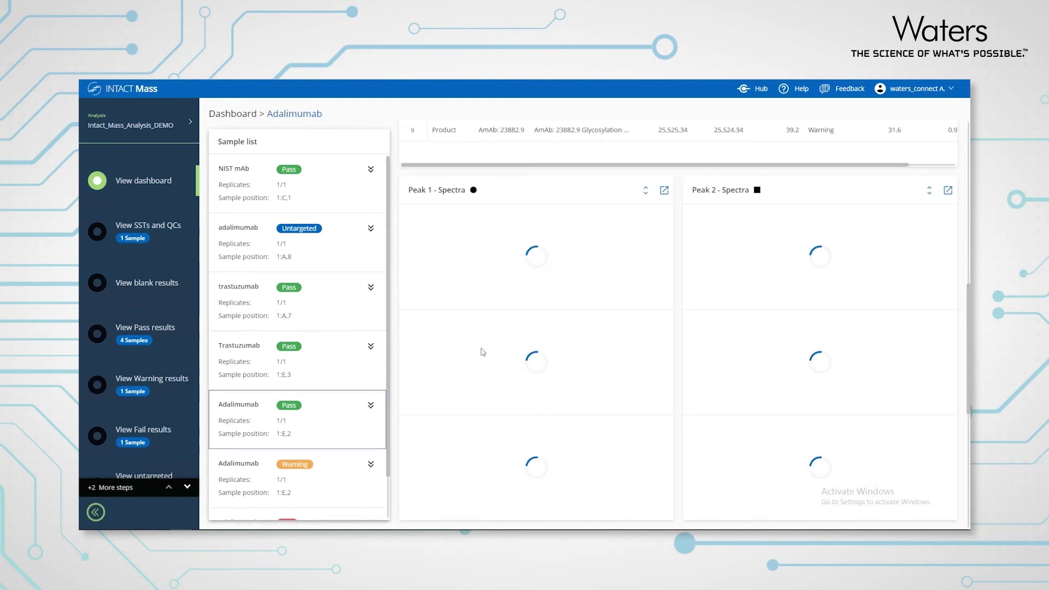
scroll(965, 281, up, 9)
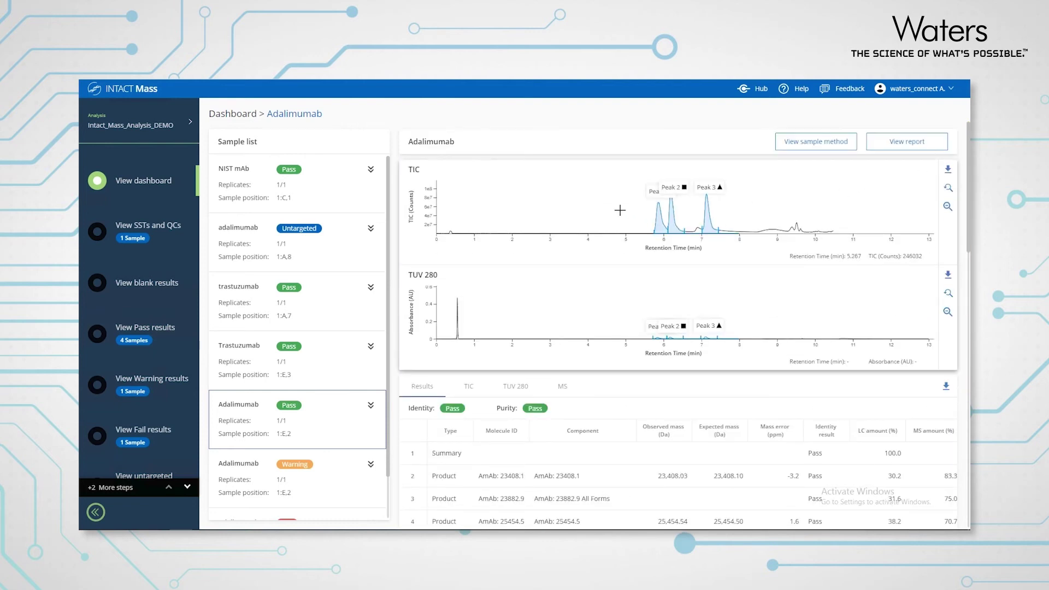
drag(616, 210, 760, 211)
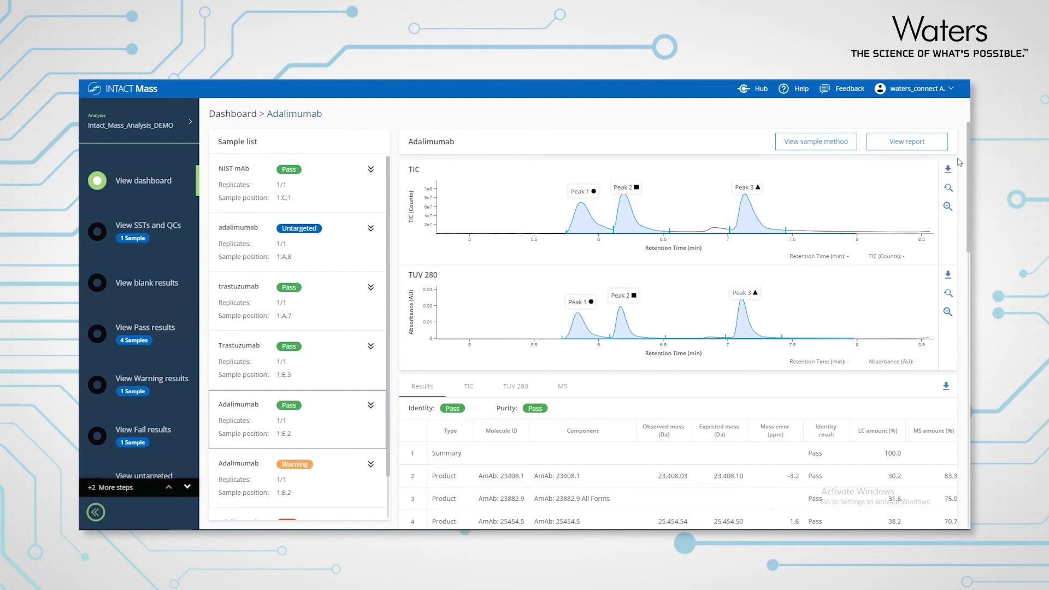
click(158, 188)
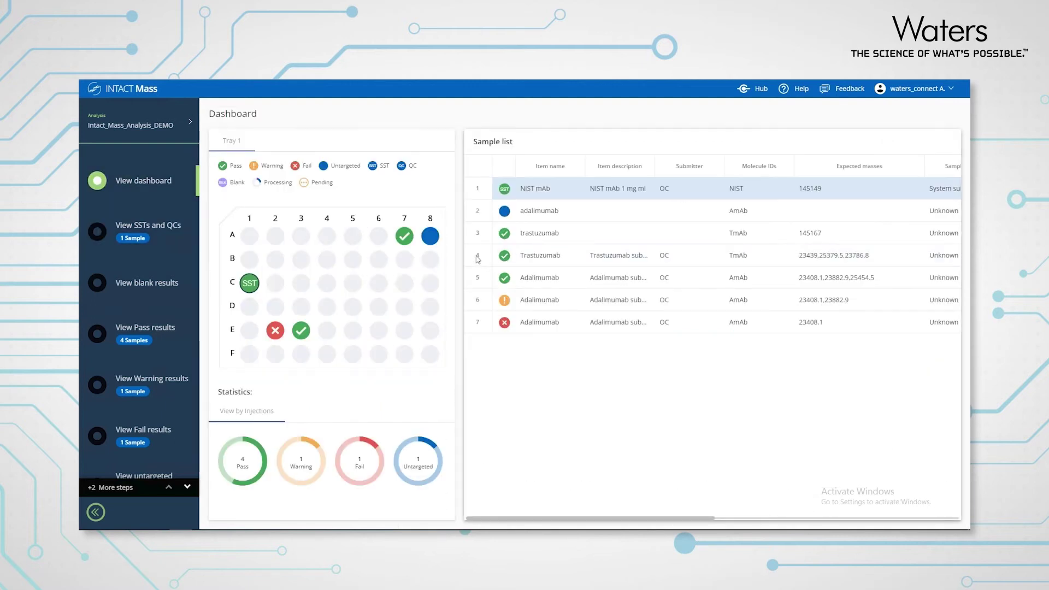
click(715, 279)
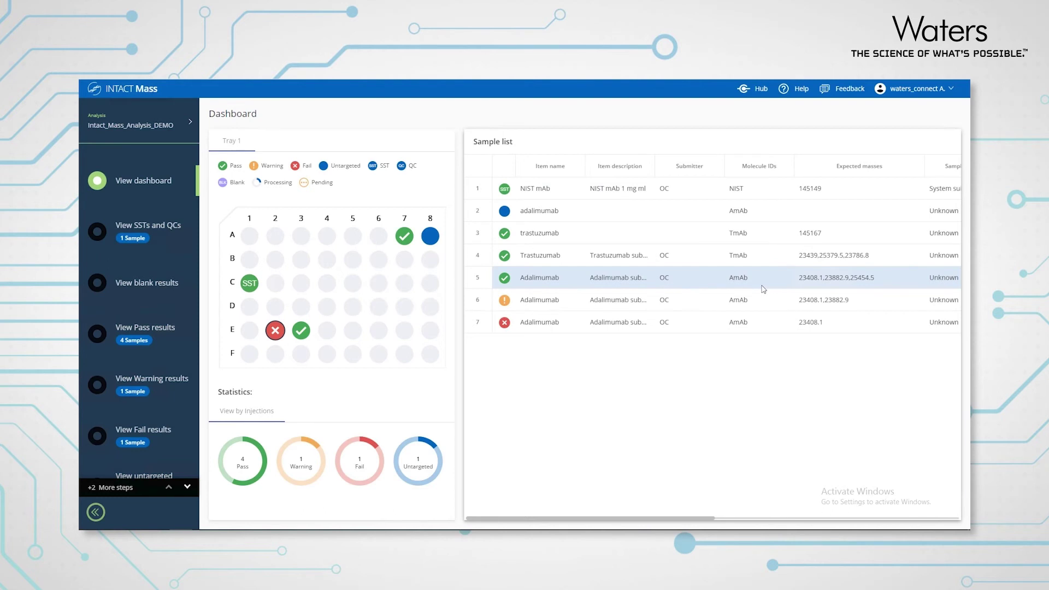
Open the passing Adalimumab sample, zoom its chromatograms to 4.6–8.3 min, and sort the MS table by Type.
double_click(681, 285)
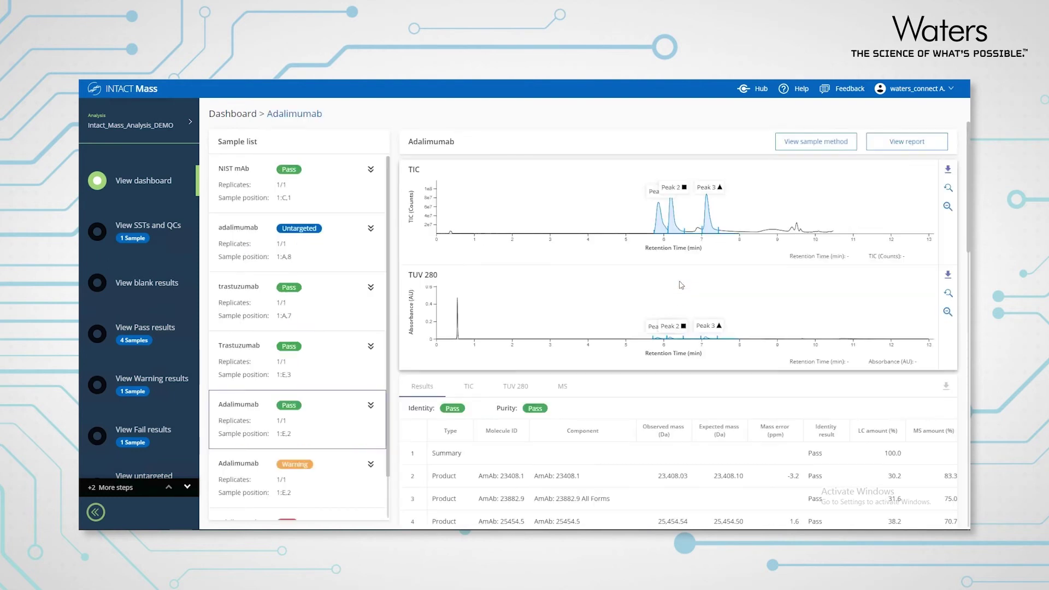
drag(611, 210, 752, 211)
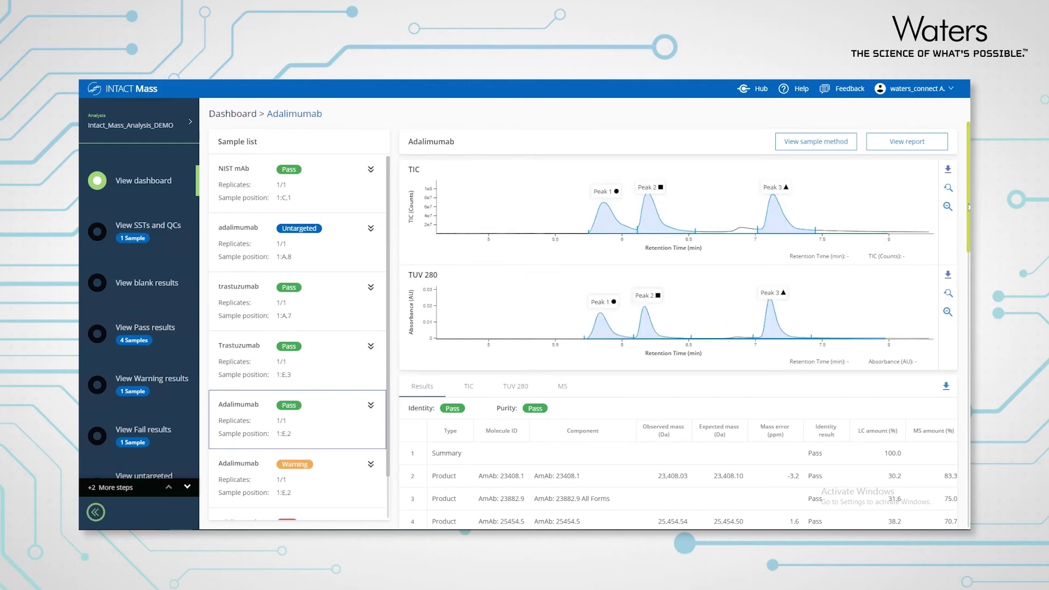
scroll(969, 207, down, 3)
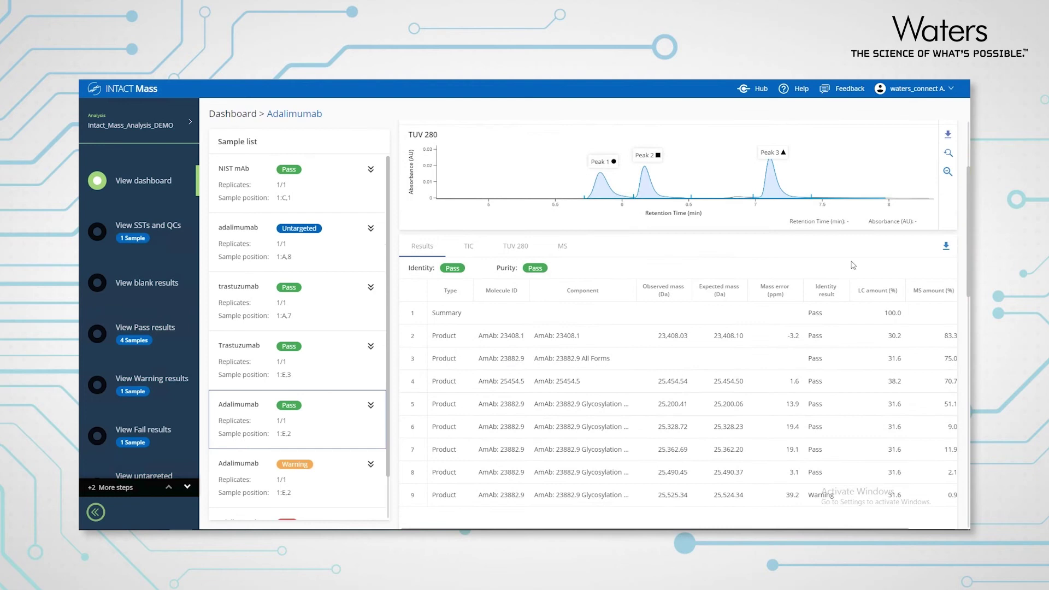
click(562, 247)
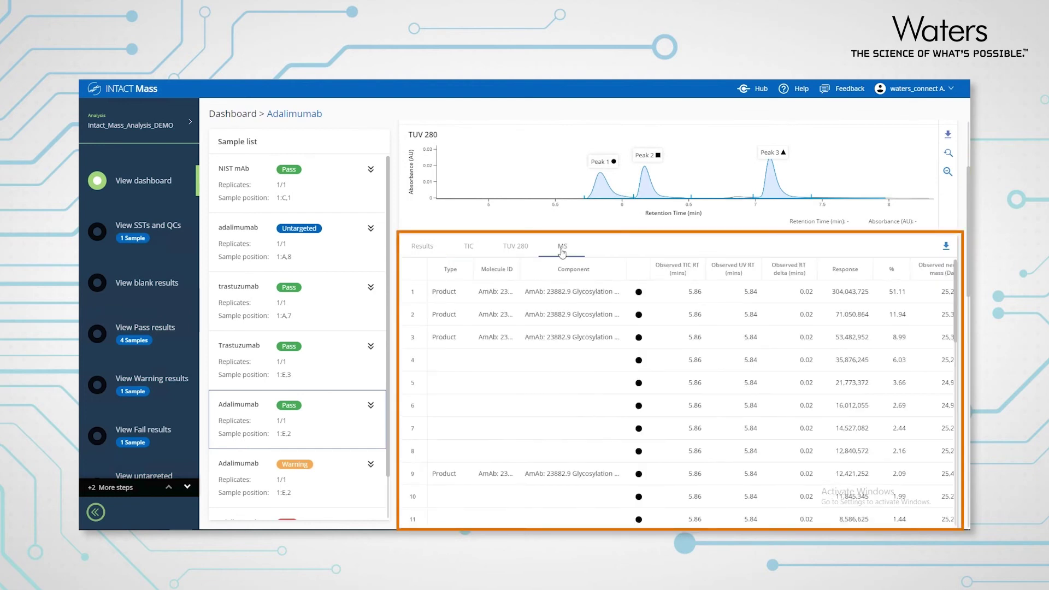
click(464, 273)
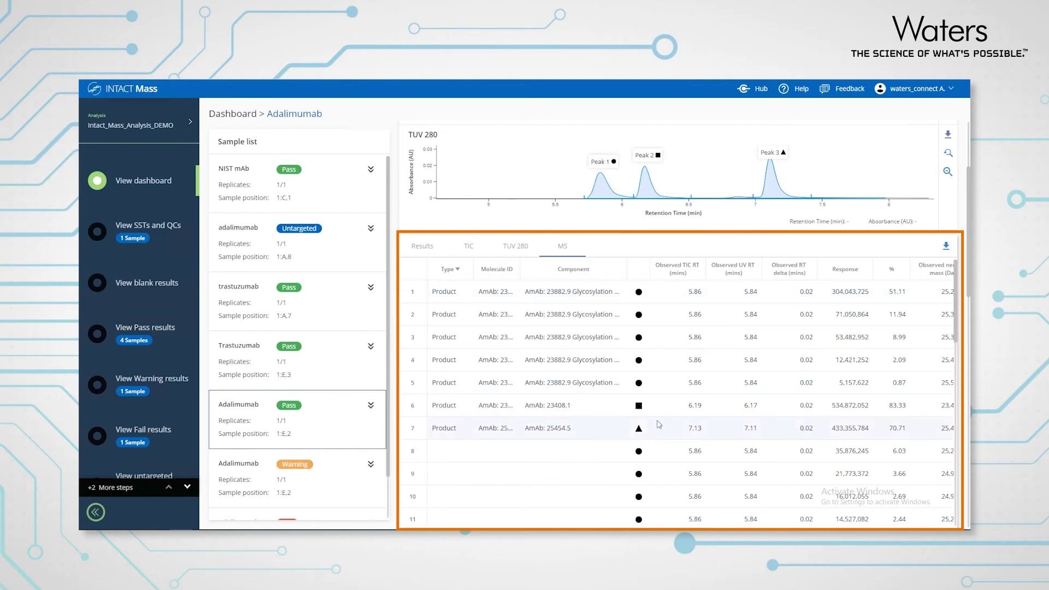
scroll(966, 351, down, 5)
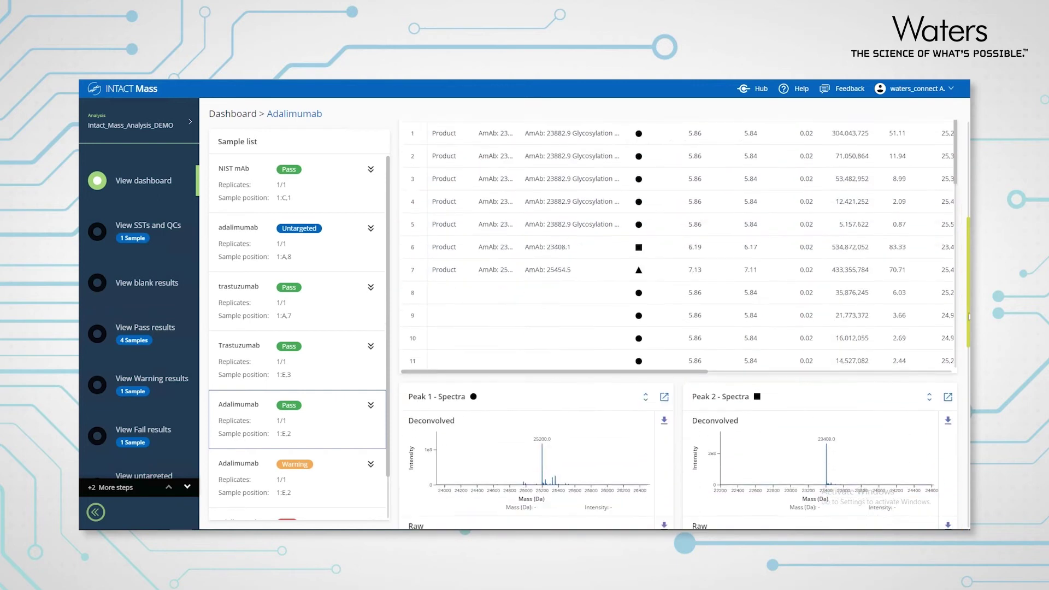
scroll(966, 352, down, 3)
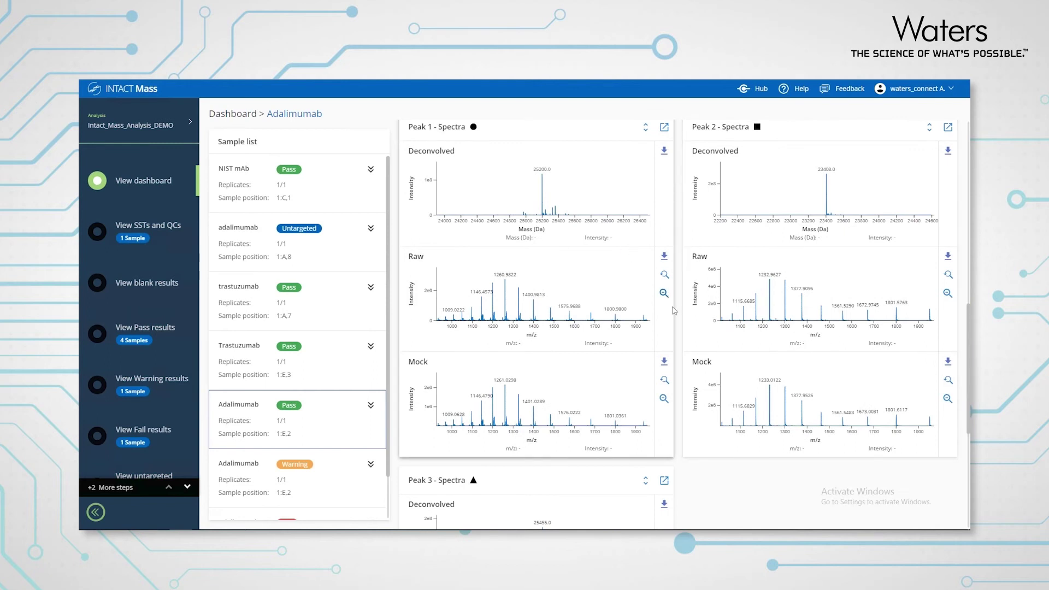
scroll(679, 314, down, 5)
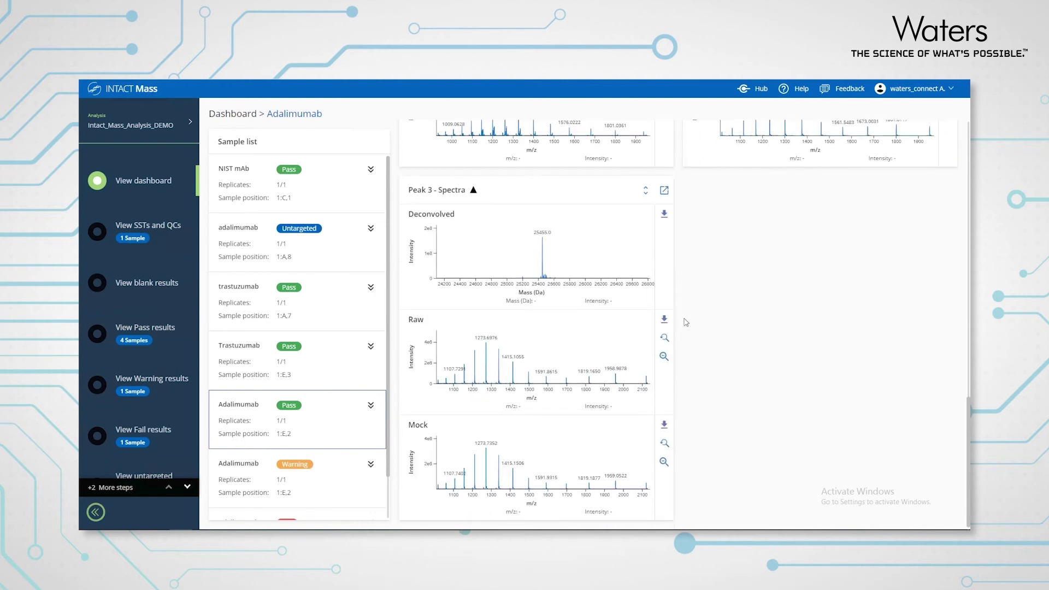
scroll(686, 322, up, 5)
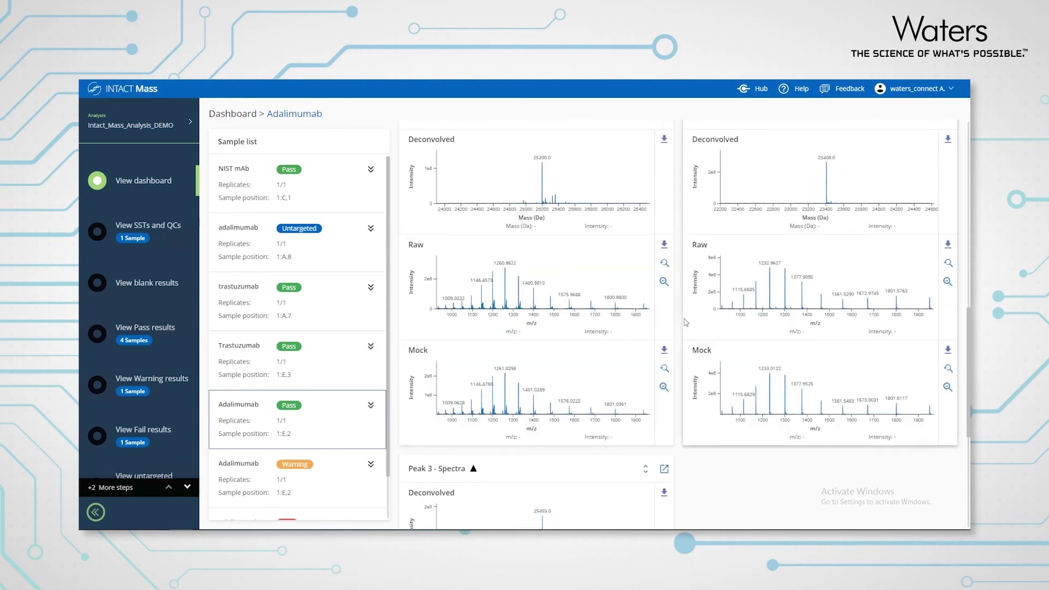
scroll(684, 322, up, 1)
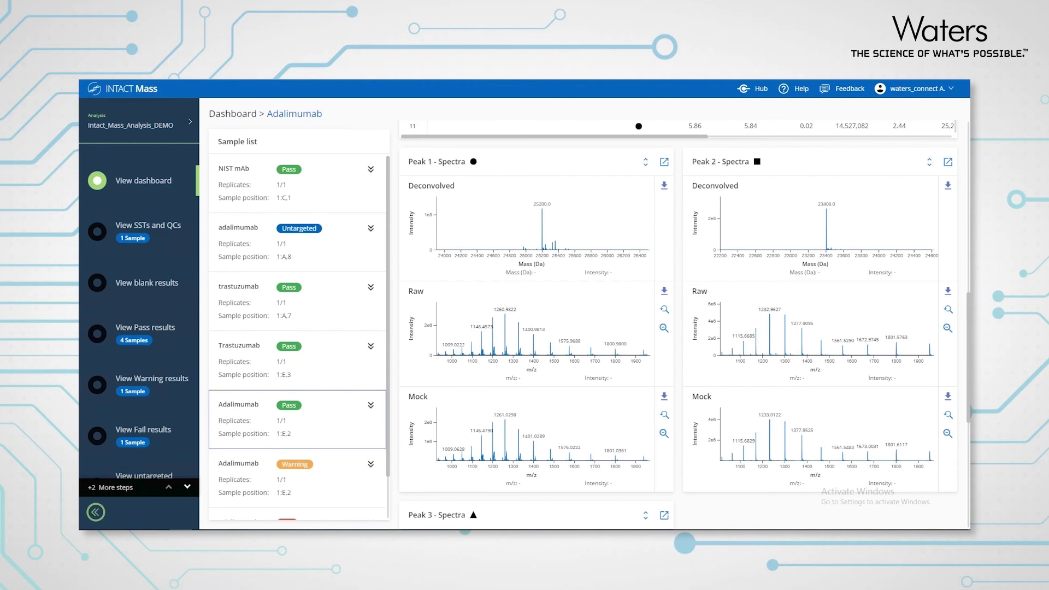
From the dashboard, open the Adalimumab sample flagged Warning and zoom its chromatograms to 4.7–7.5 min.
click(179, 229)
click(143, 180)
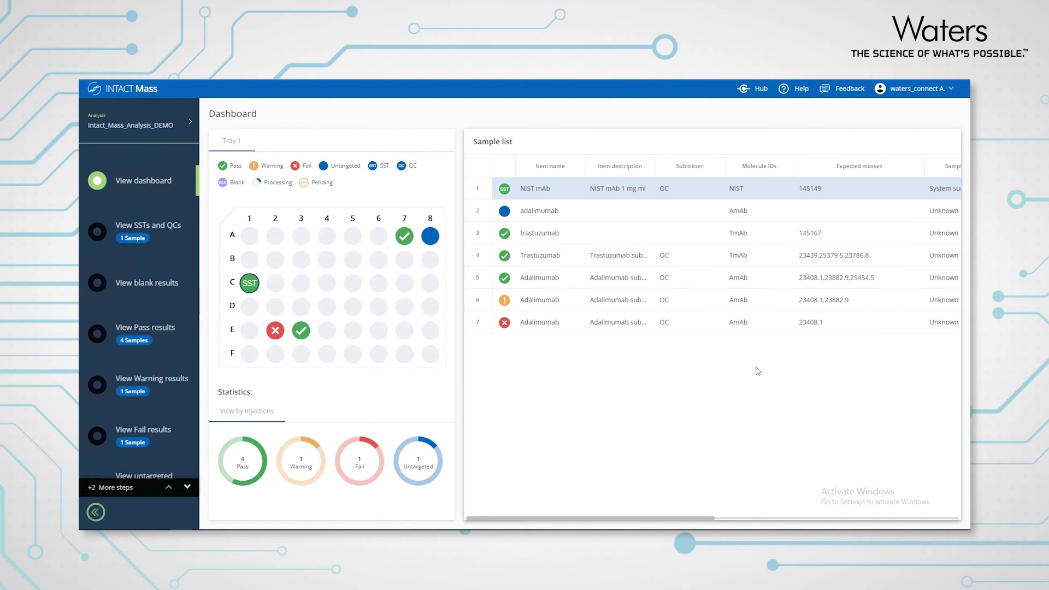
click(879, 304)
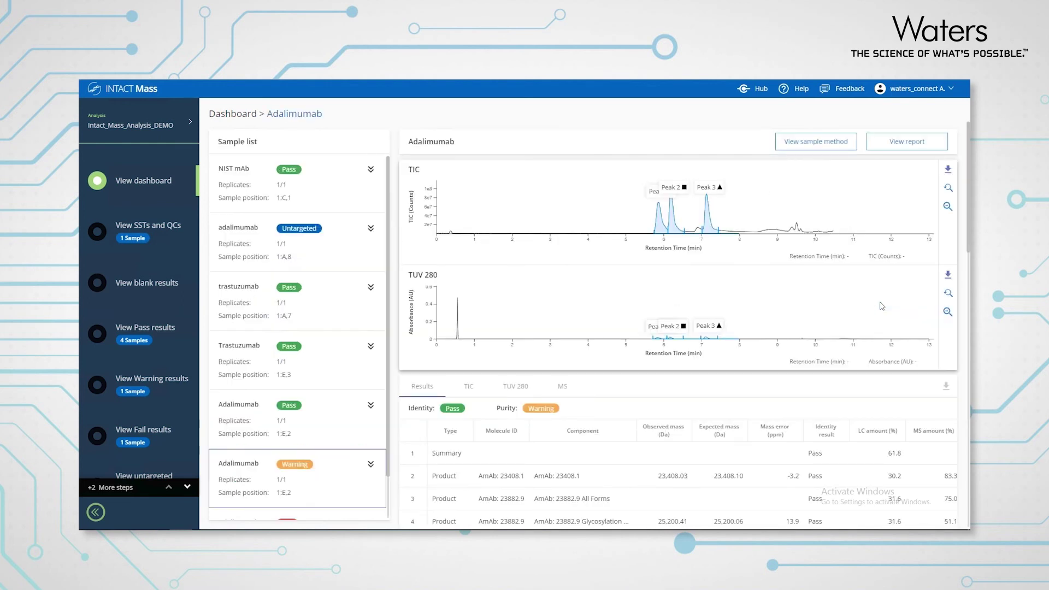
drag(612, 204, 761, 208)
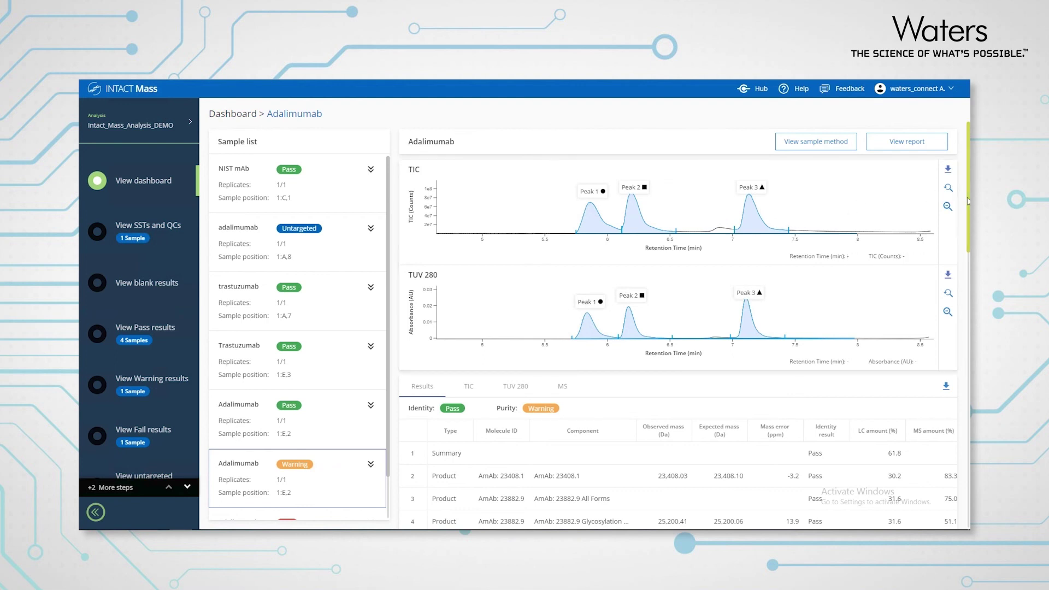
scroll(968, 201, down, 3)
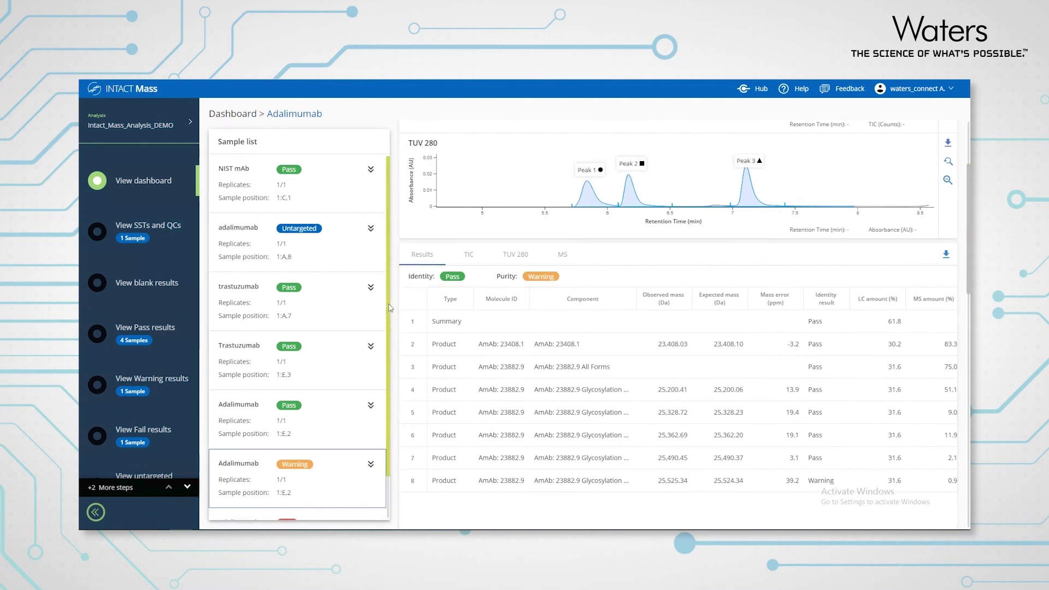
Open the Adalimumab Fail sample and zoom its TUV 280 trace to 4.6–8 min.
scroll(391, 308, down, 1)
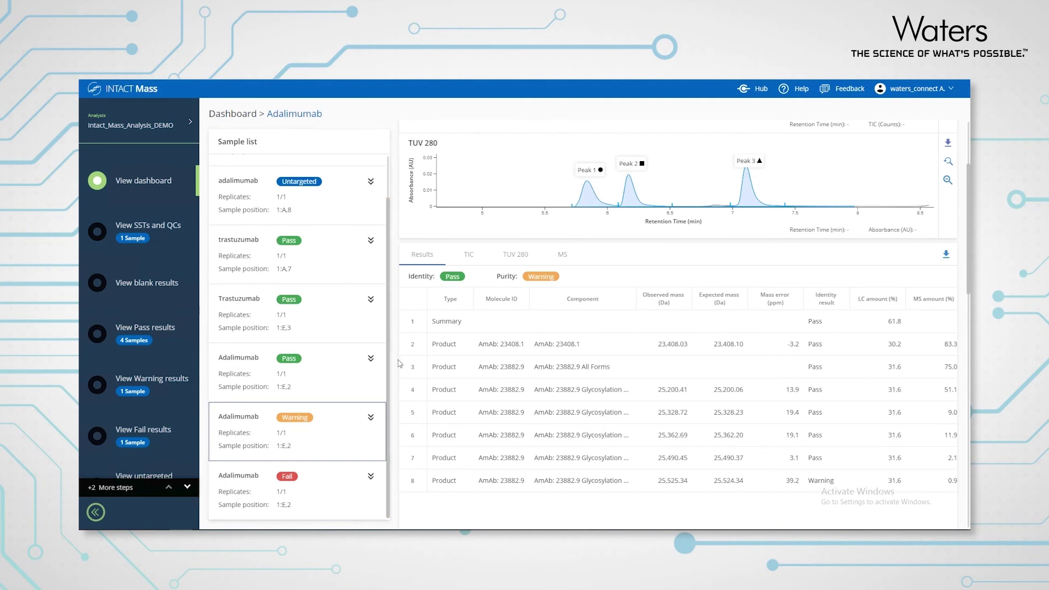
click(321, 485)
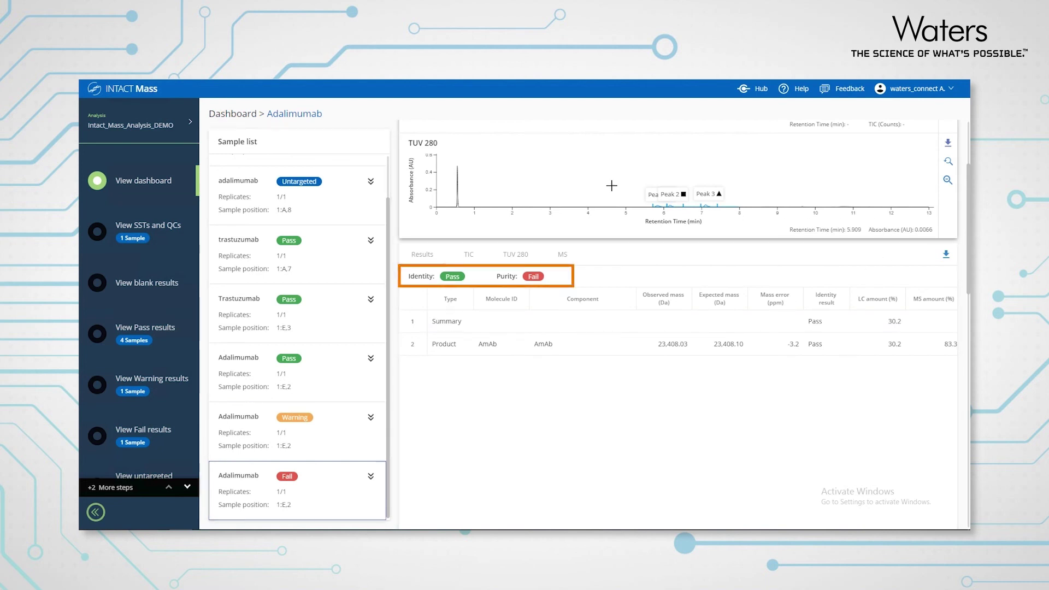
drag(611, 183, 742, 183)
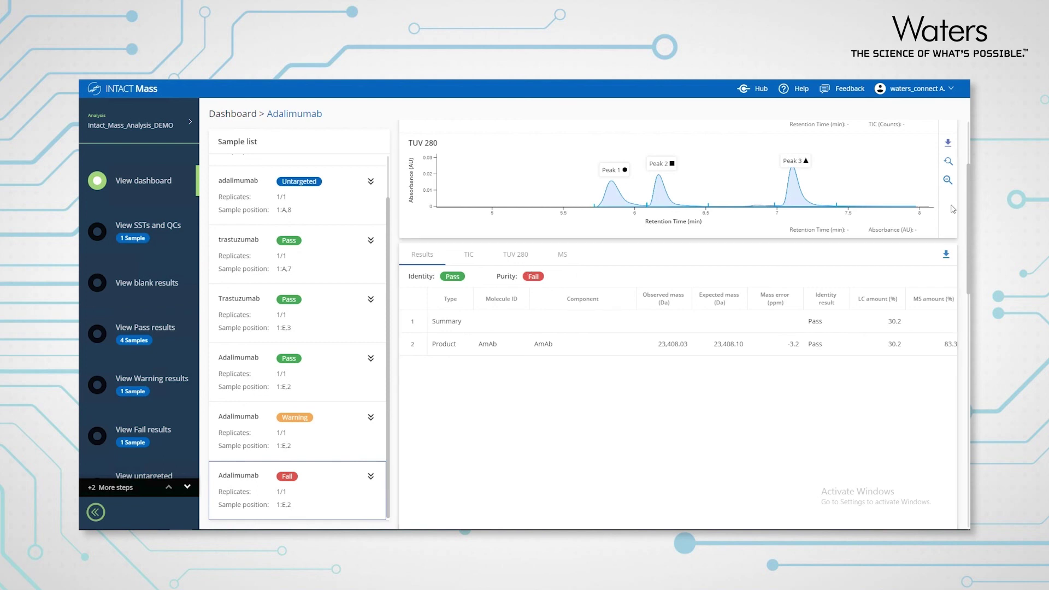
mouse_move(968, 208)
mouse_down()
mouse_move(958, 339)
mouse_move(967, 435)
mouse_move(964, 217)
mouse_up()
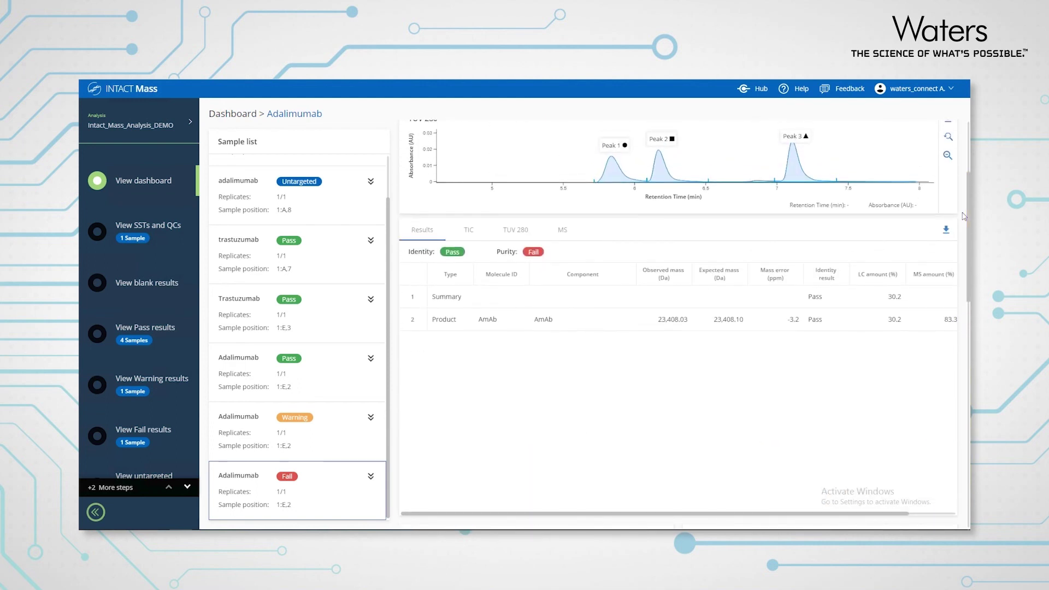